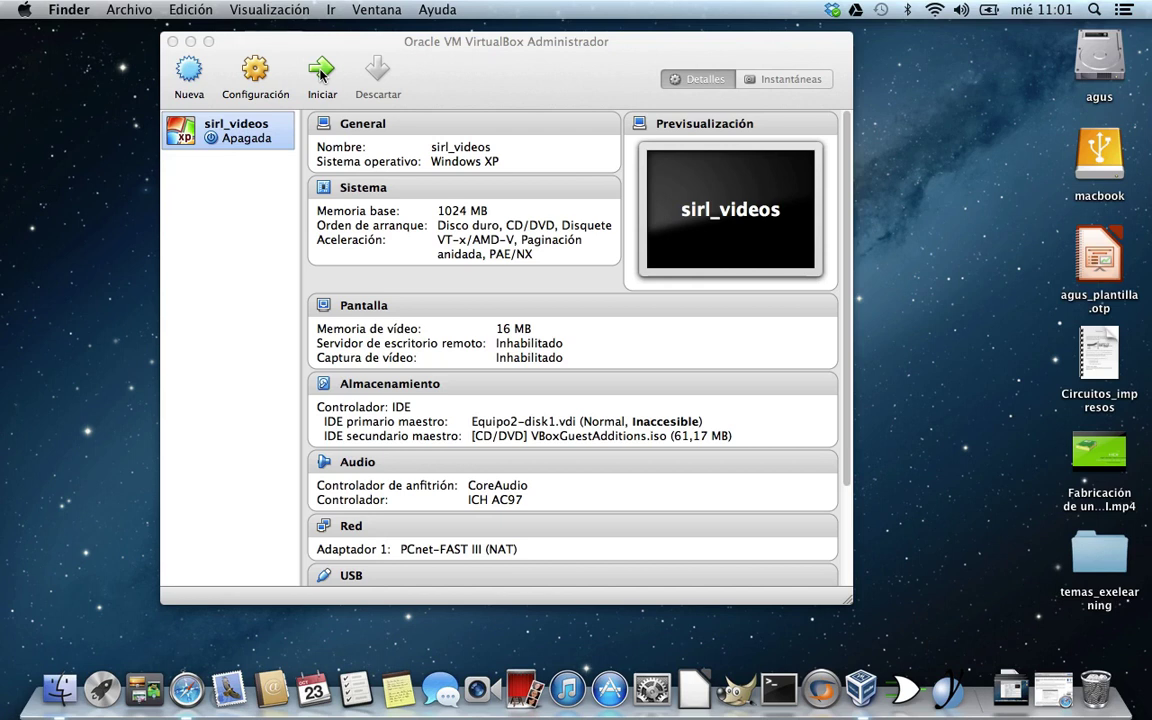
Start the sirl_videos virtual machine from the VirtualBox Manager
{"action": "left_click", "coordinate": [321, 75]}
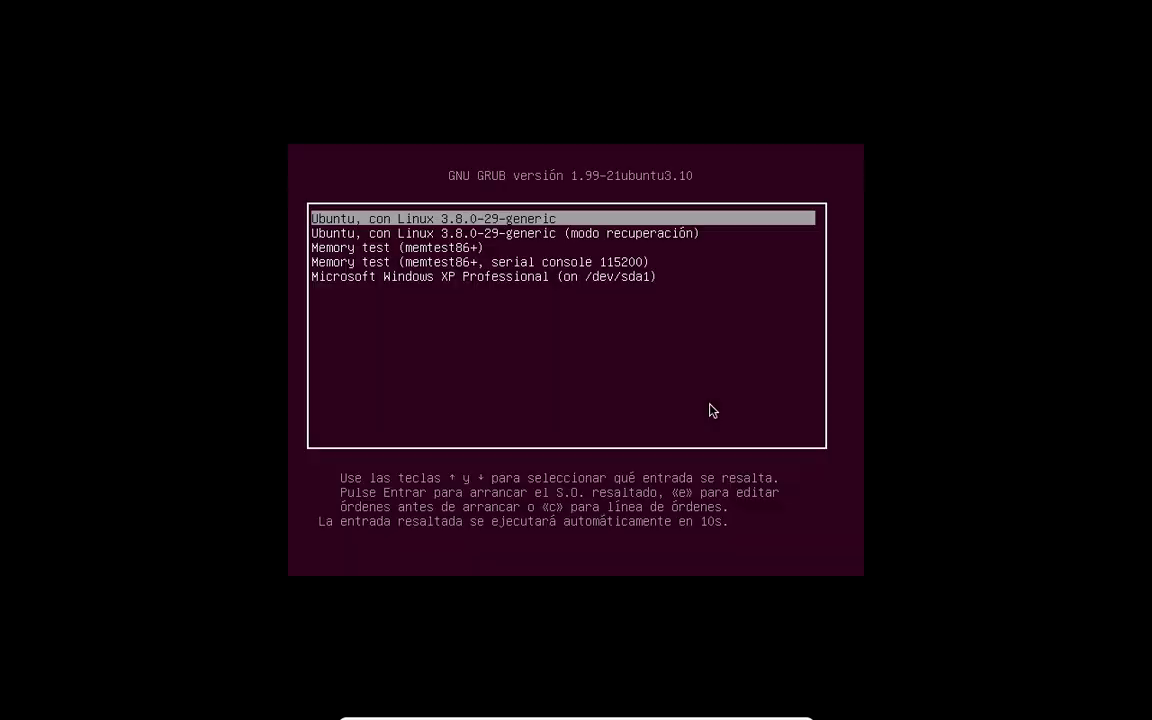
Boot the default Ubuntu entry (Linux 3.8.0-29-generic) from the GRUB menu
{"action": "key", "text": "Return"}
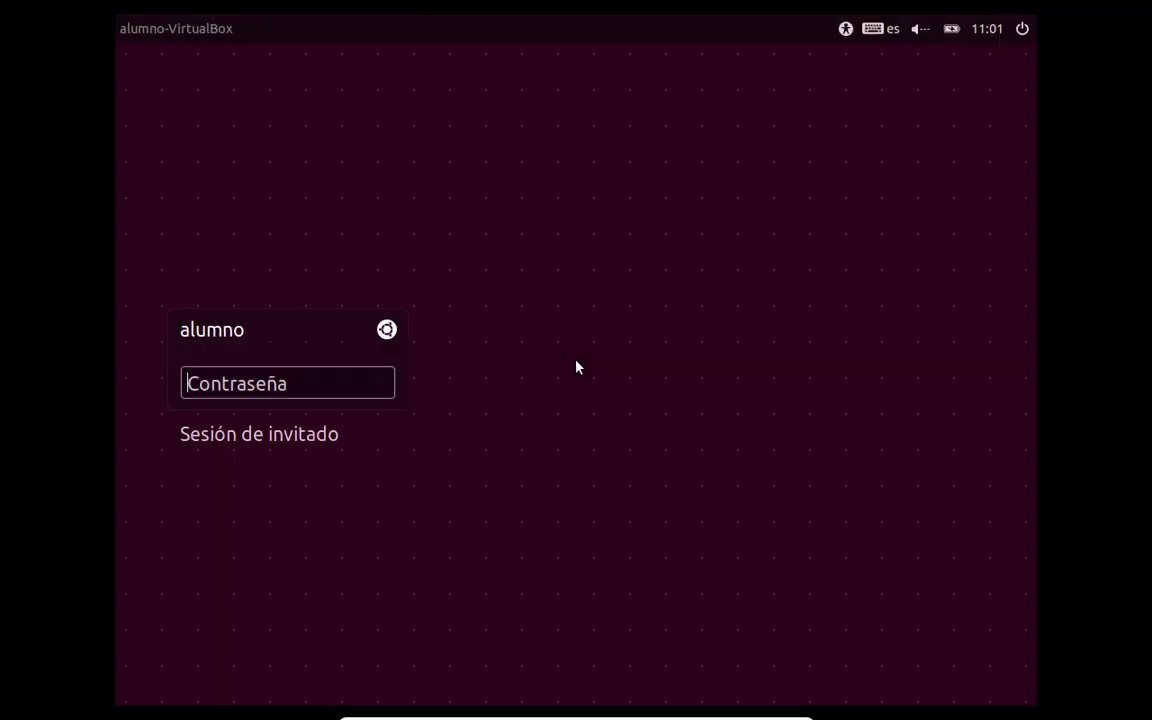
Enter the account password in the Contraseña field, correcting a typo, and log in
{"action": "type", "text": "xxx"}
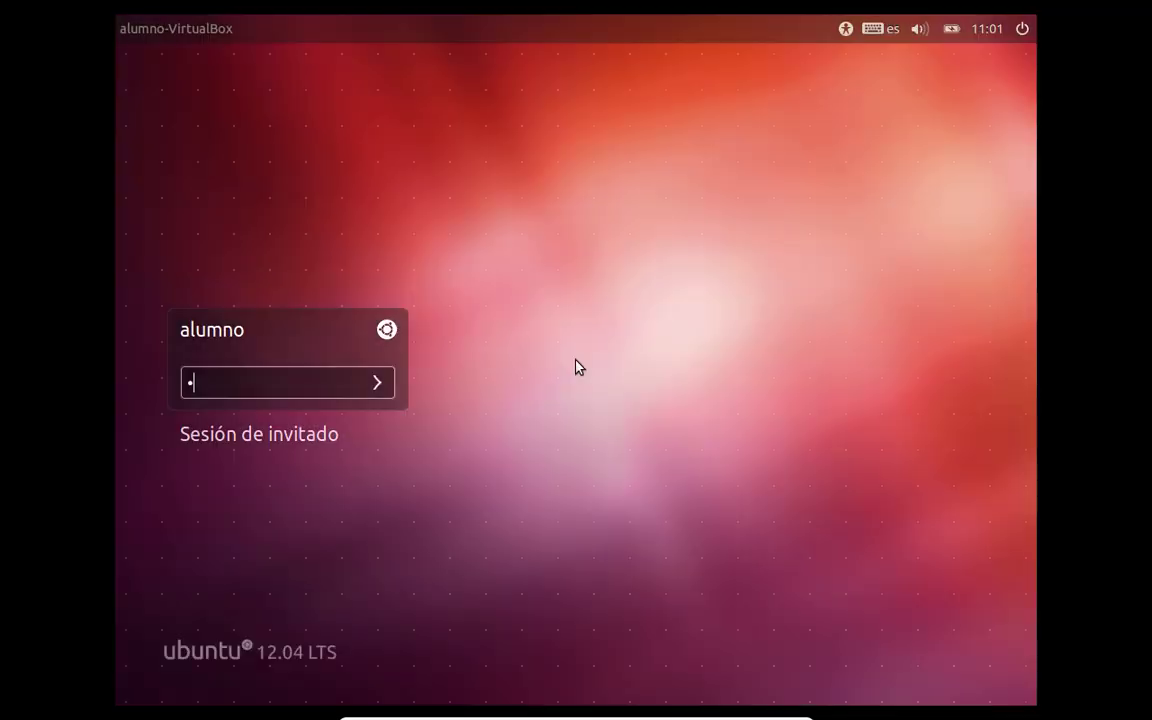
{"action": "key", "text": "BackSpace"}
{"action": "key", "text": "BackSpace"}
{"action": "key", "text": "BackSpace"}
{"action": "type", "text": "xxx"}
{"action": "key", "text": "Return"}
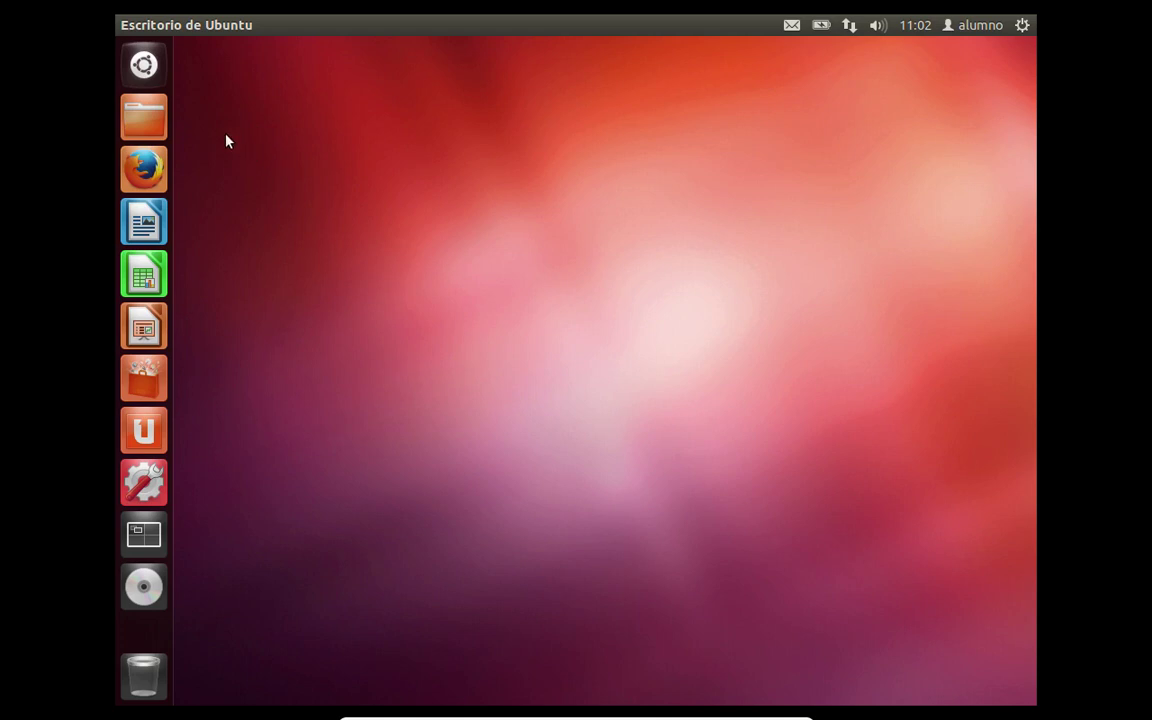
Search the Dash for 'actual', launch Gestor de actualizaciones, and reposition its window
{"action": "left_click", "coordinate": [144, 65]}
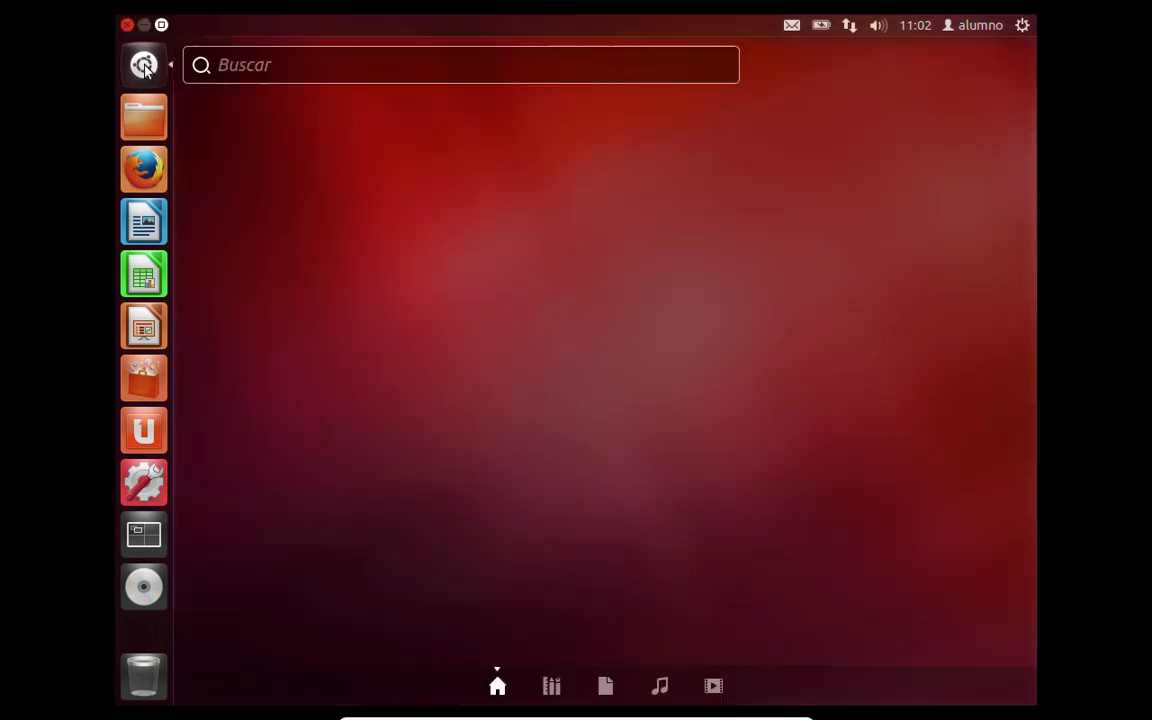
{"action": "type", "text": "actual"}
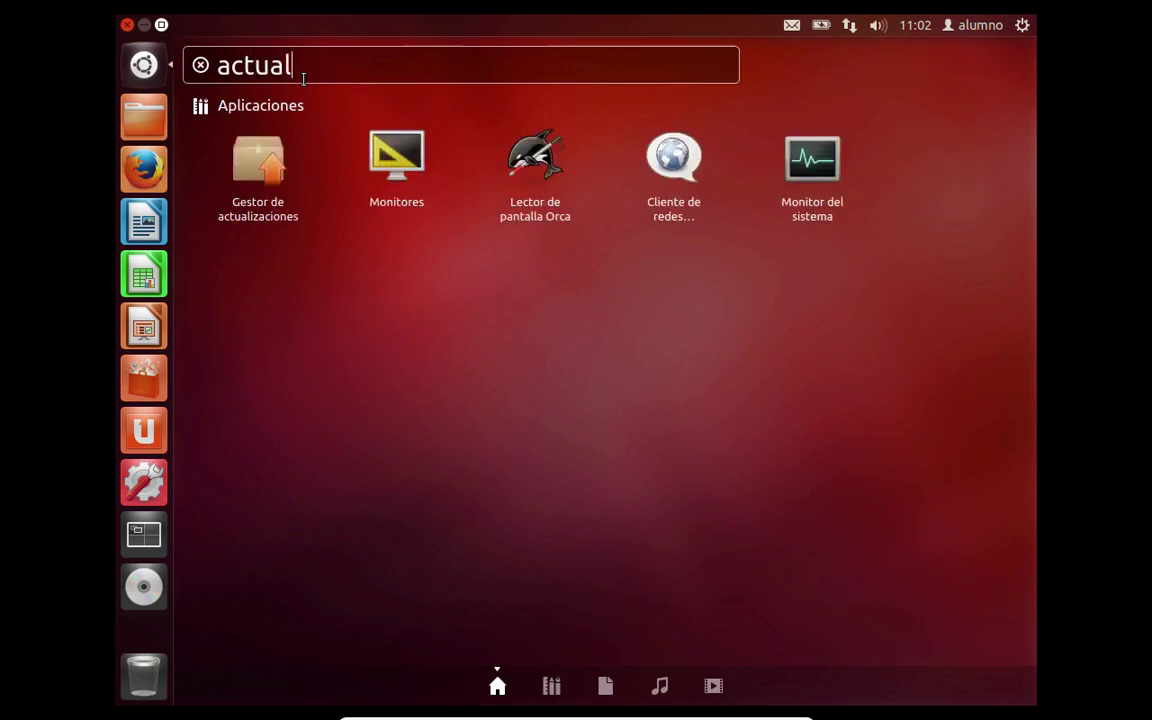
{"action": "left_click", "coordinate": [247, 175]}
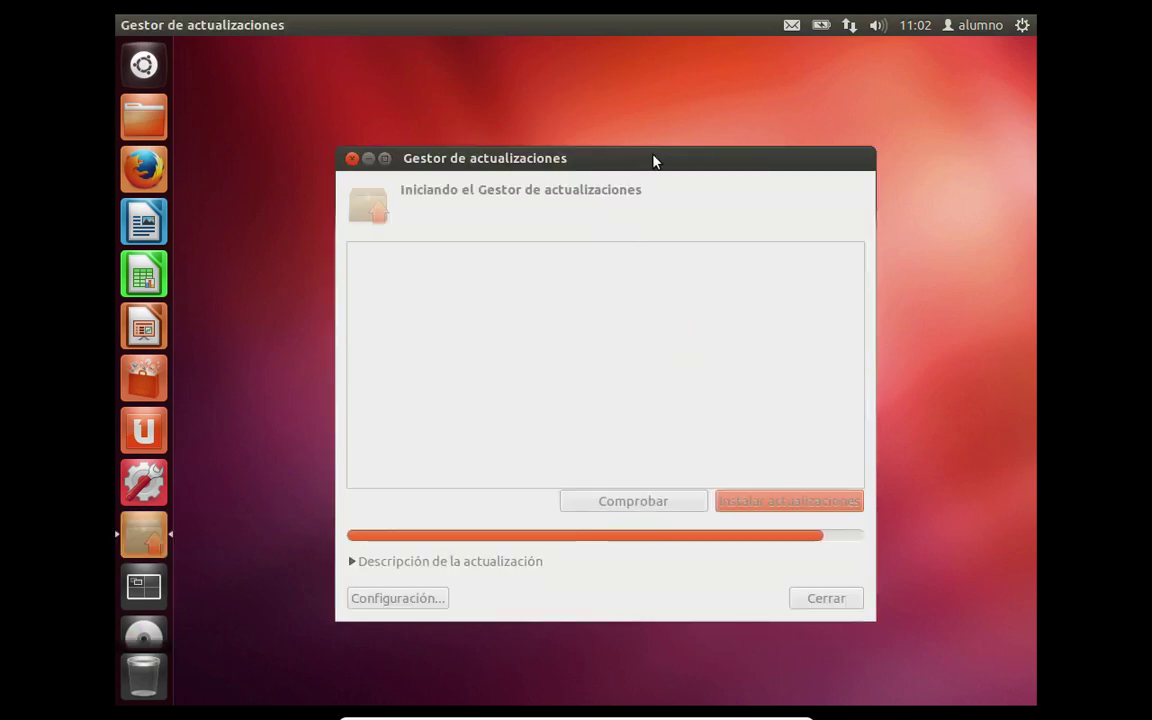
{"action": "left_click_drag", "start_coordinate": [653, 160], "coordinate": [616, 108]}
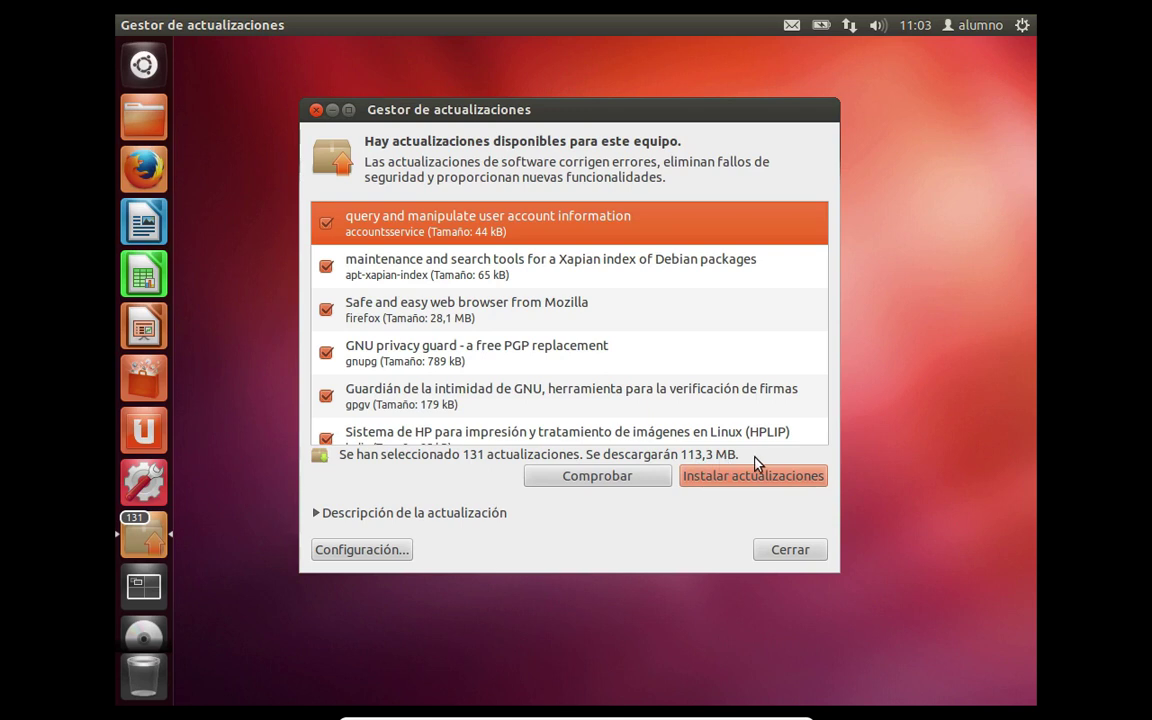
Open Configuración... and review each Orígenes del software tab, ending on Software de Ubuntu
{"action": "left_click", "coordinate": [368, 552]}
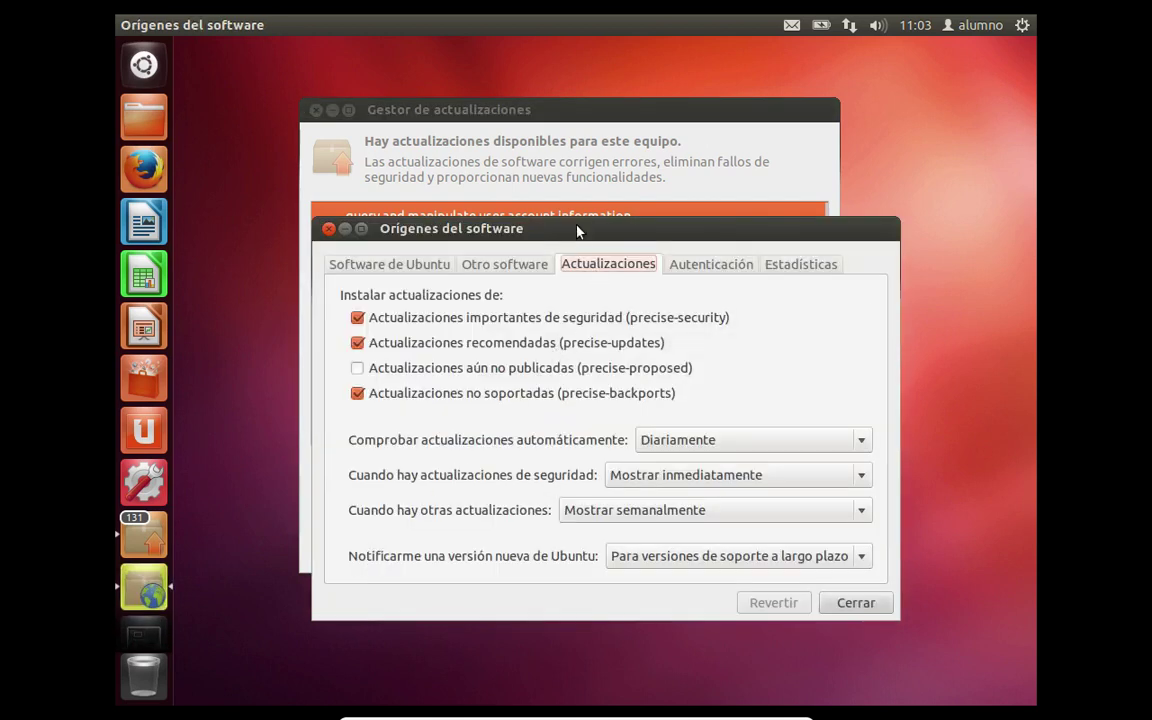
{"action": "left_click_drag", "start_coordinate": [577, 231], "coordinate": [534, 183]}
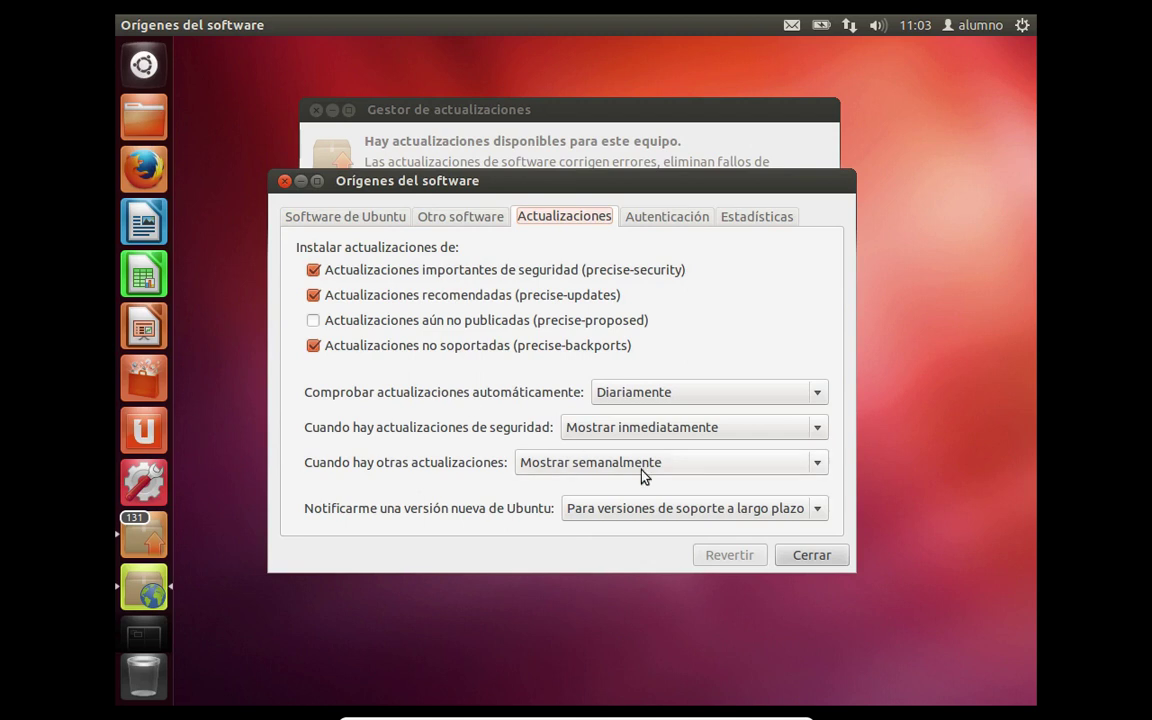
{"action": "left_click", "coordinate": [473, 222]}
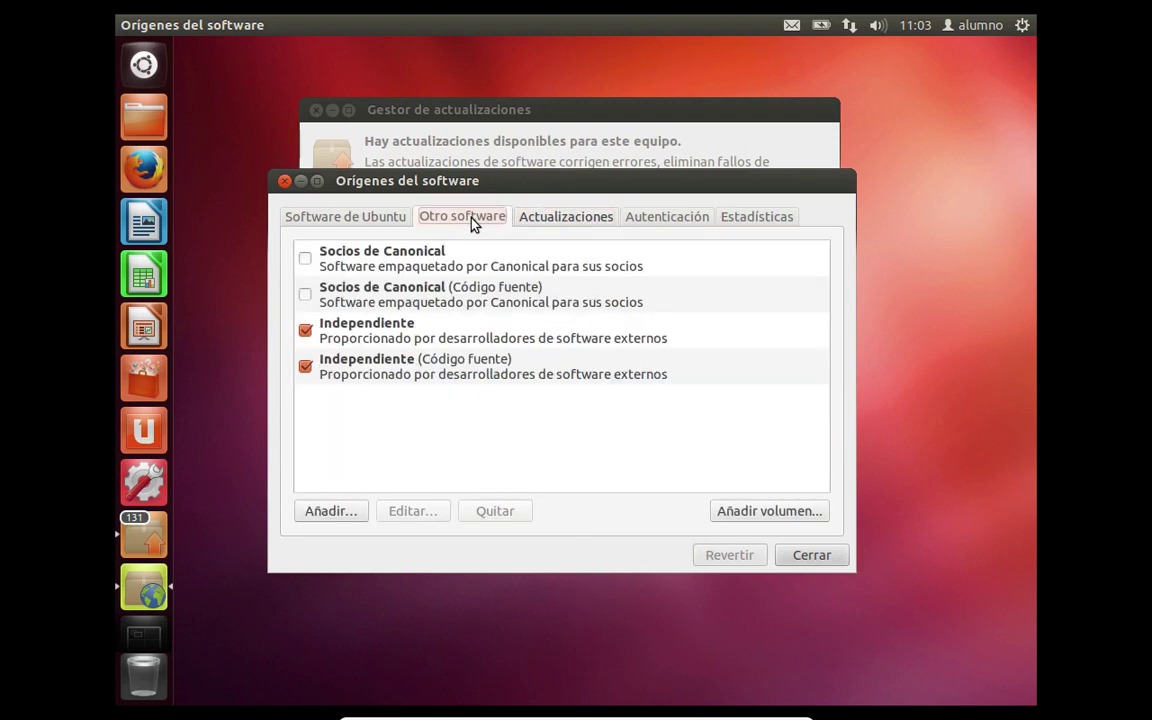
{"action": "left_click", "coordinate": [571, 222]}
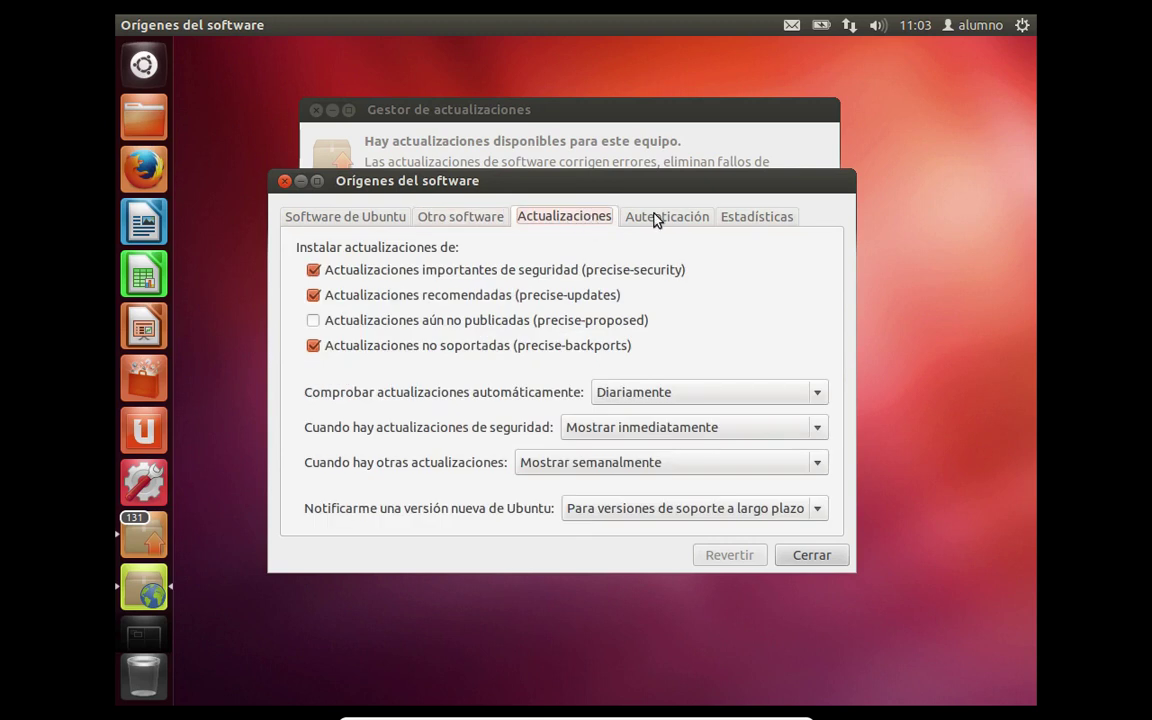
{"action": "left_click", "coordinate": [655, 216]}
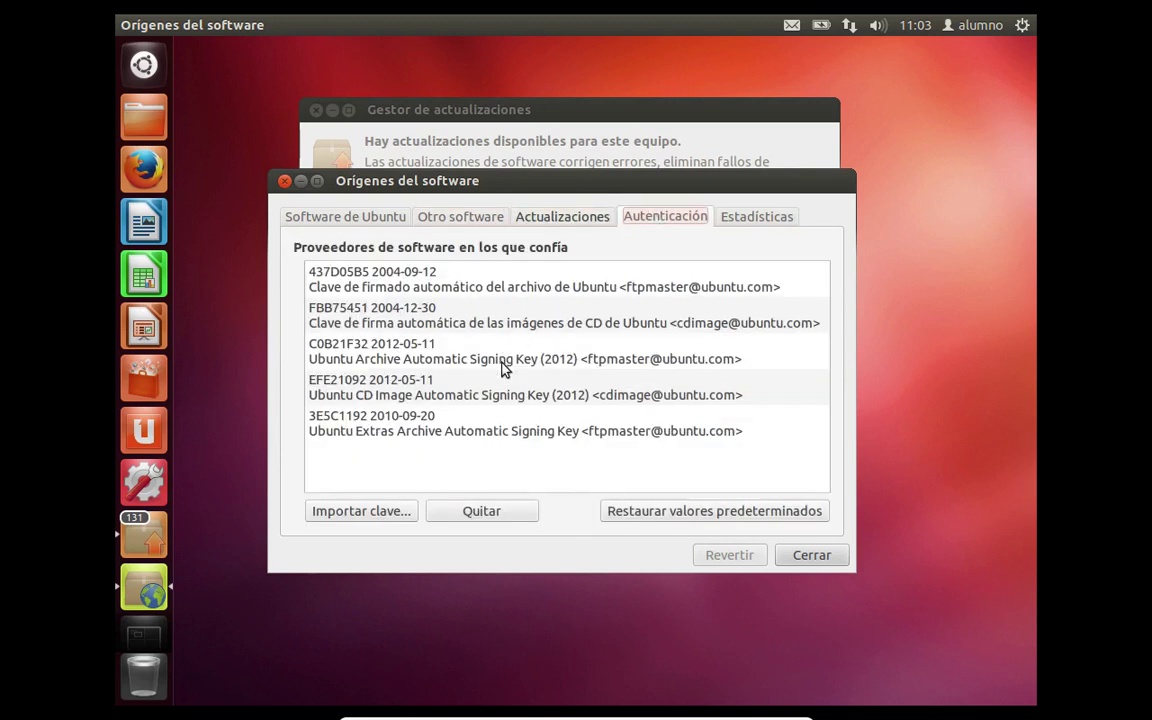
{"action": "left_click", "coordinate": [770, 221]}
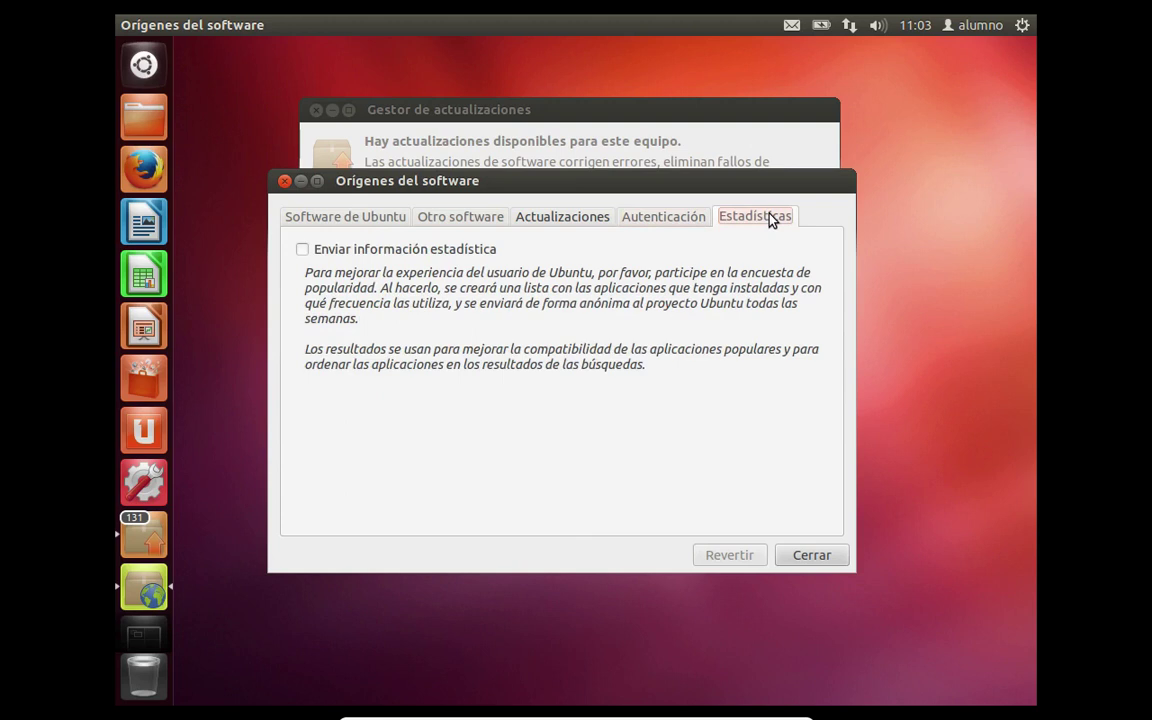
{"action": "left_click", "coordinate": [334, 217]}
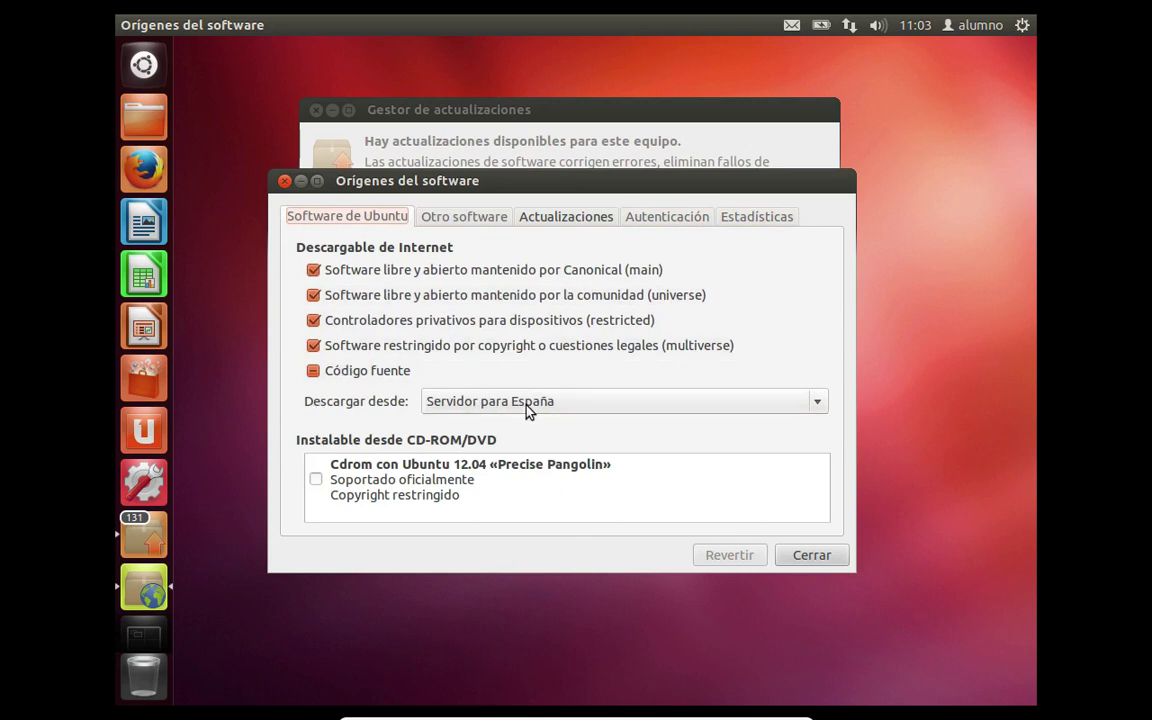
Open the full download-server list, run the fastest-mirror test, and check the network indicator
{"action": "left_click", "coordinate": [818, 405]}
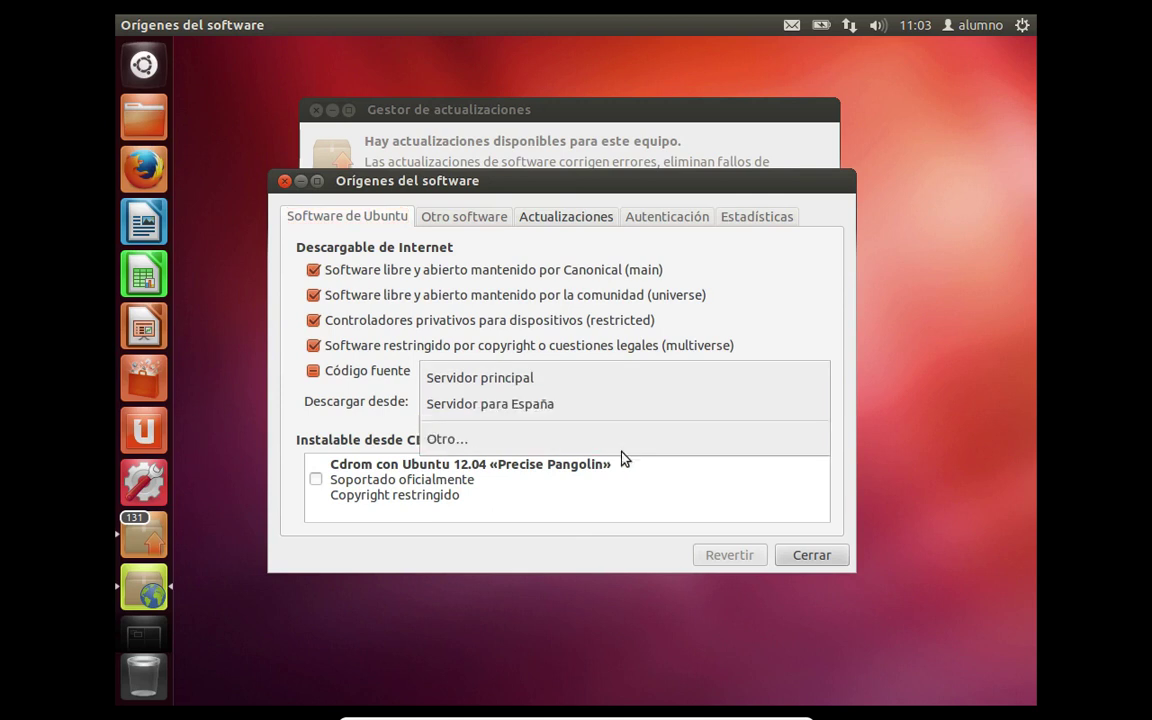
{"action": "left_click", "coordinate": [565, 440]}
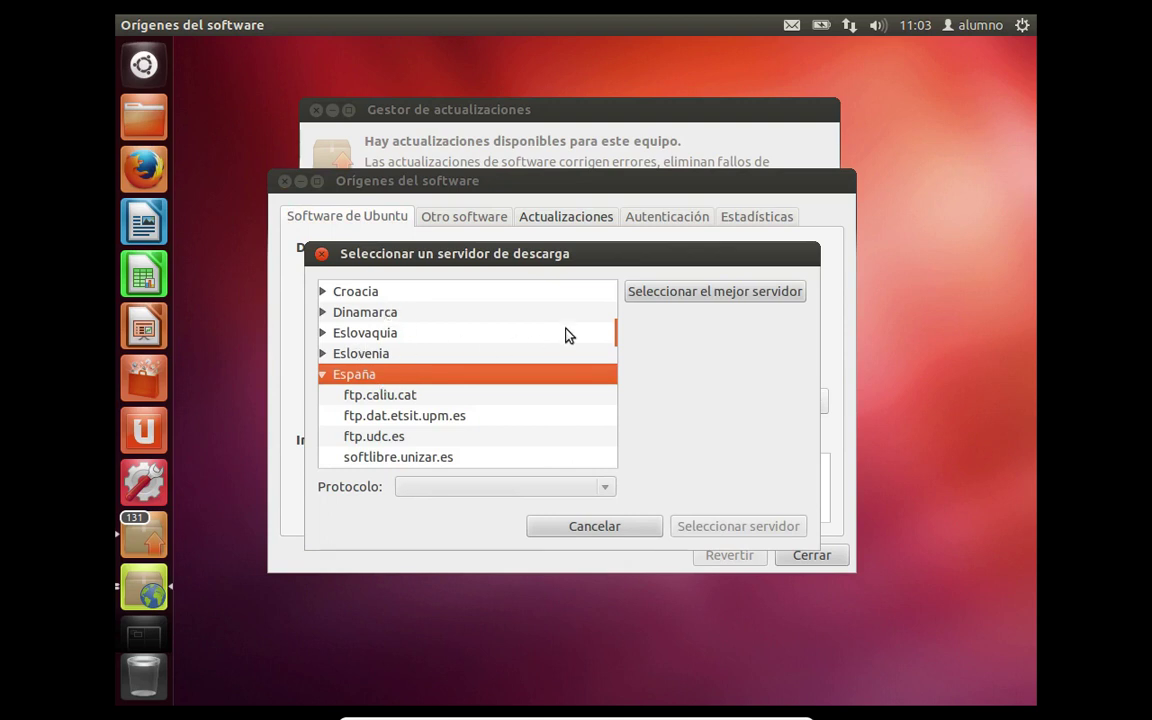
{"action": "left_click_drag", "start_coordinate": [623, 348], "coordinate": [625, 383]}
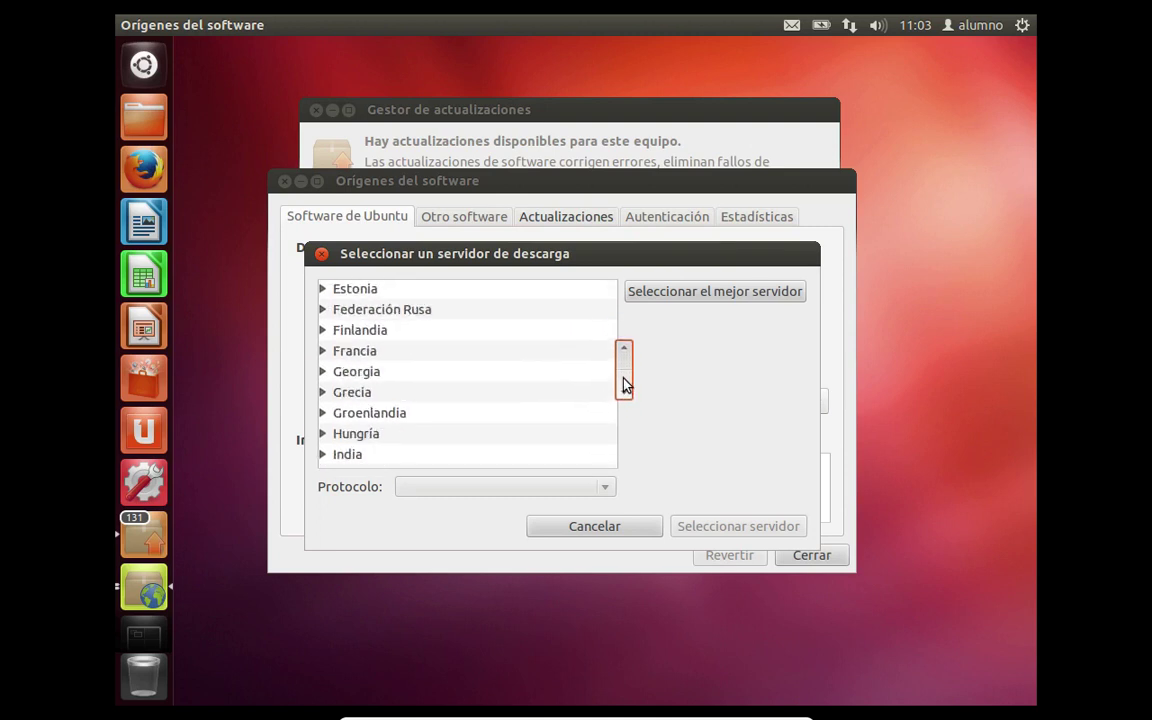
{"action": "left_click", "coordinate": [687, 292]}
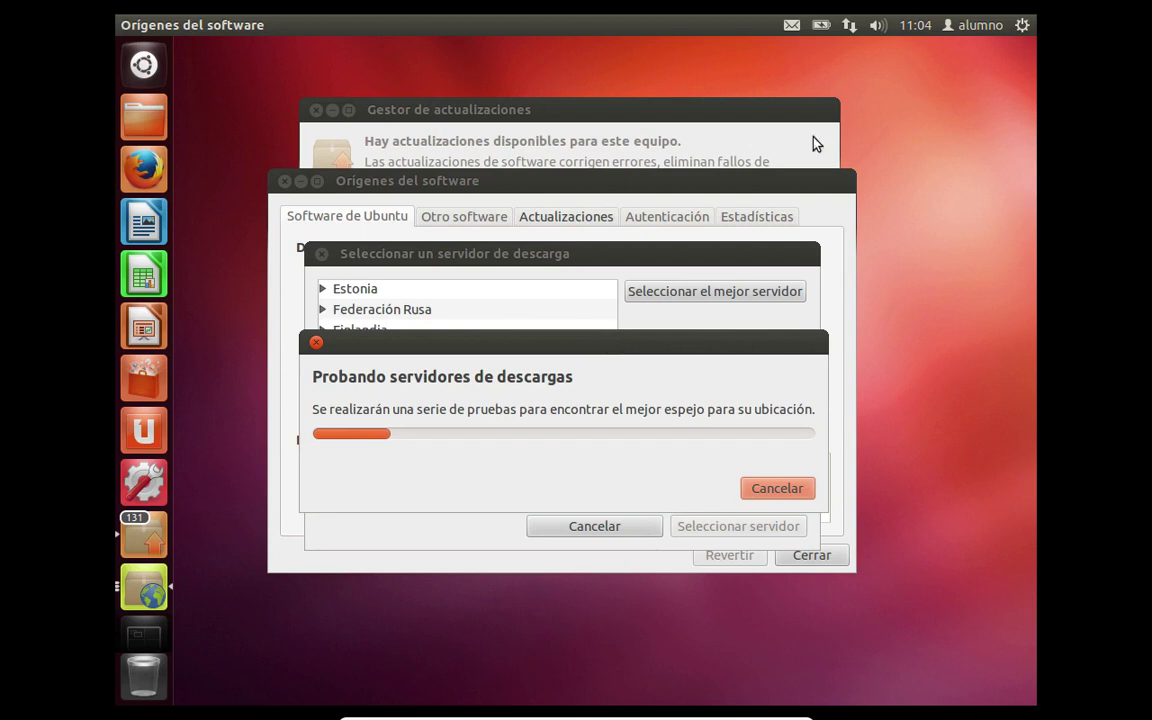
{"action": "left_click", "coordinate": [850, 26]}
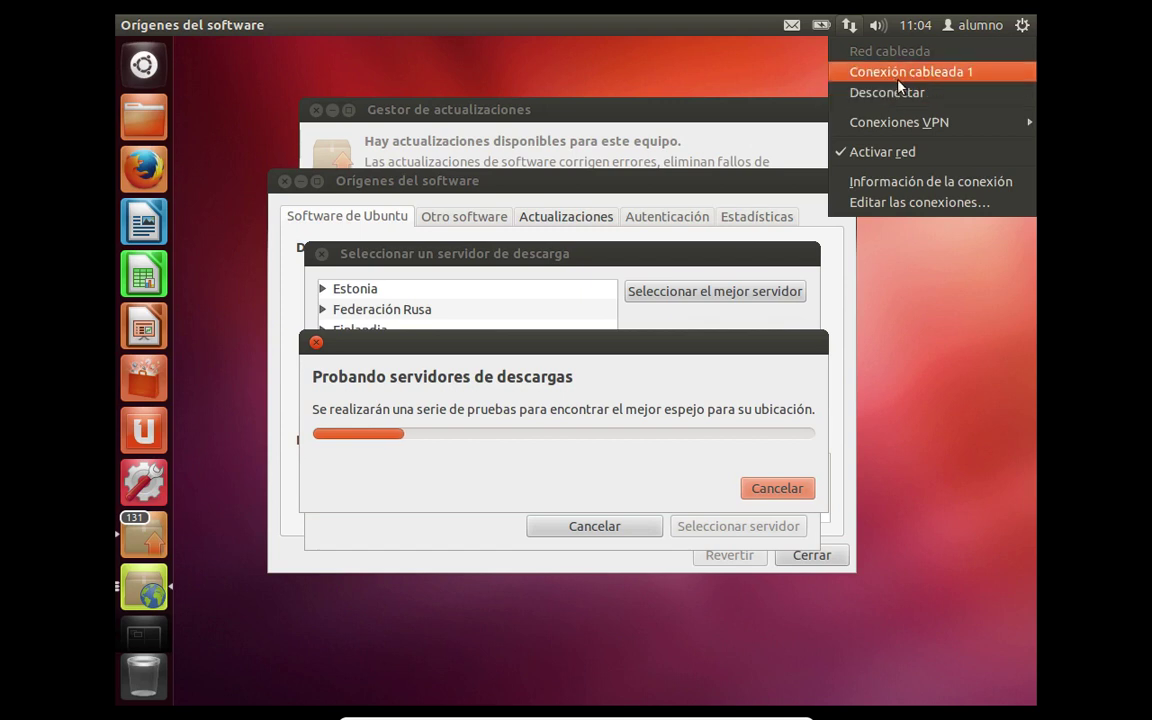
Close the network menu and, once softlibre.unizar.es in España is proposed, open the protocol list
{"action": "left_click", "coordinate": [714, 67]}
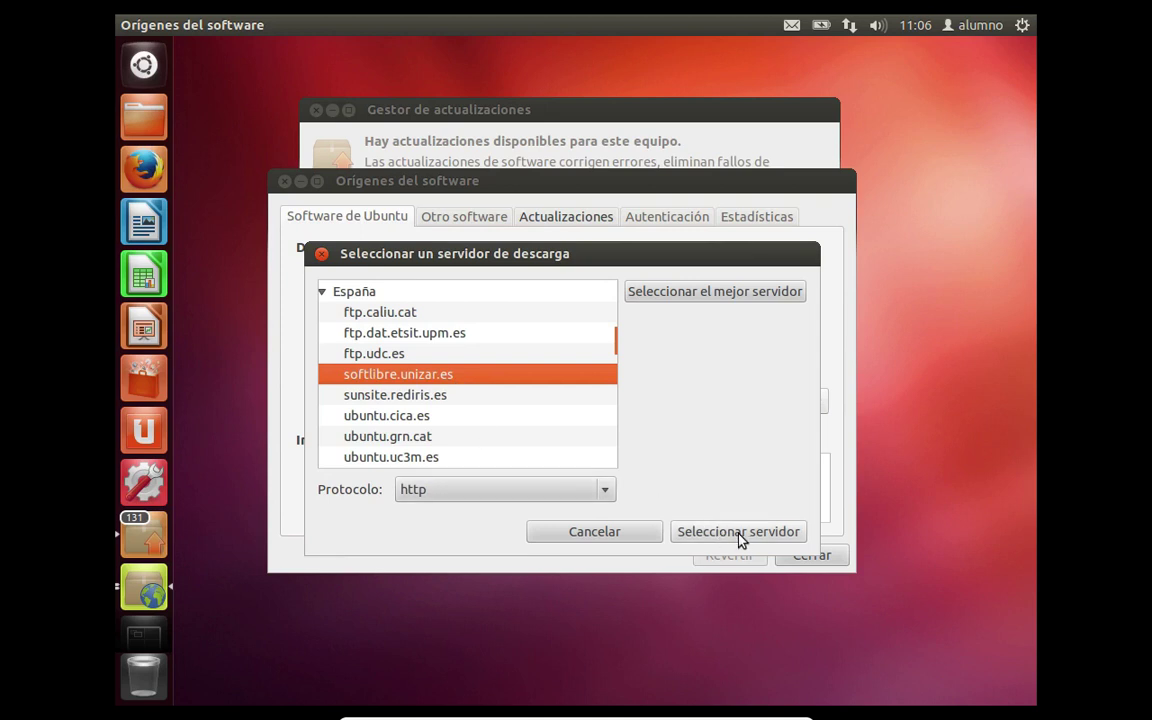
{"action": "left_click", "coordinate": [606, 491]}
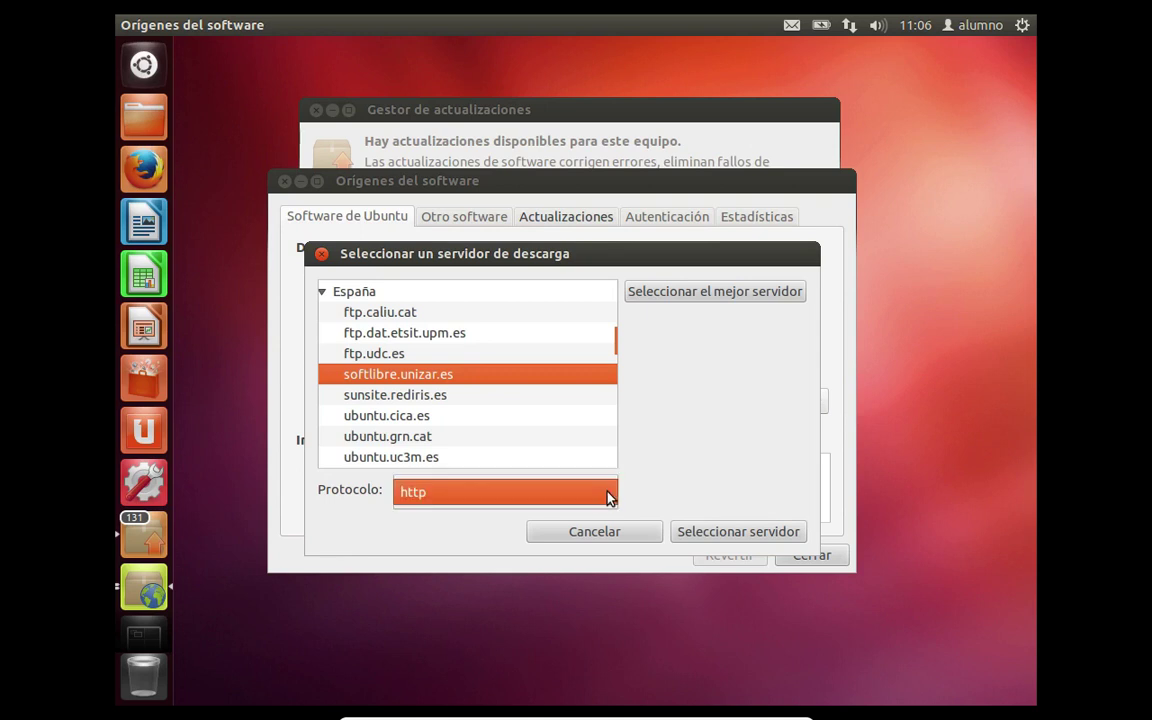
Keep http, select softlibre.unizar.es as the server, and authenticate with the account password
{"action": "left_click", "coordinate": [608, 494]}
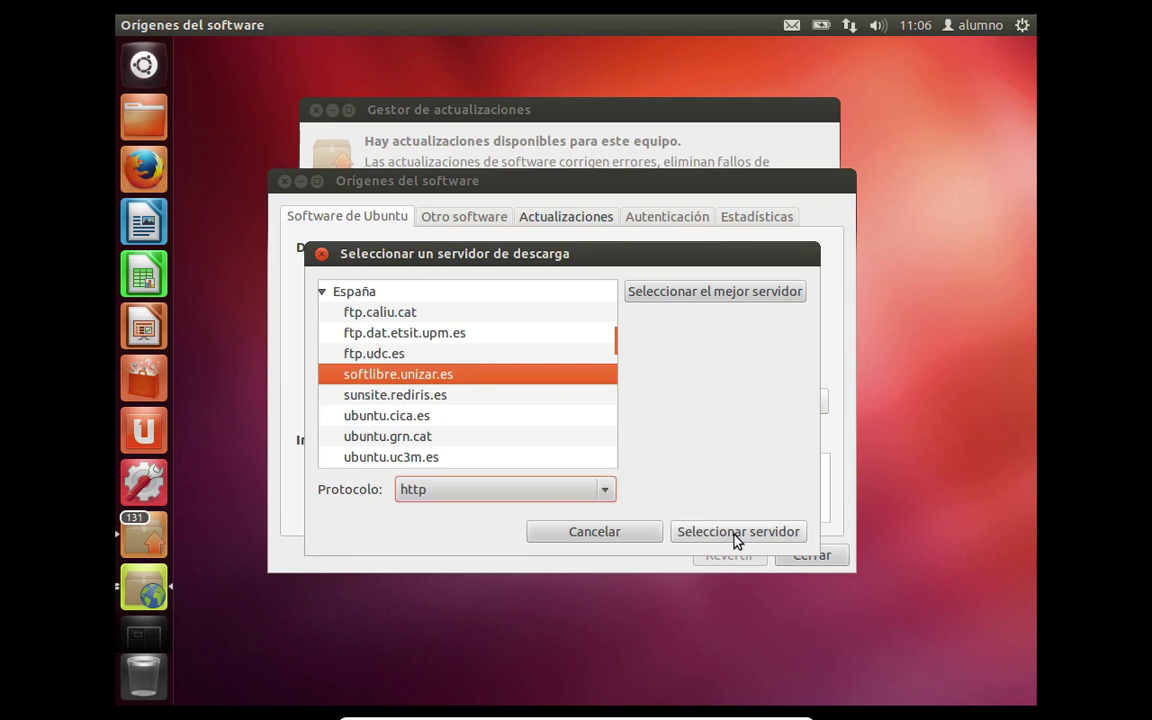
{"action": "left_click", "coordinate": [735, 535]}
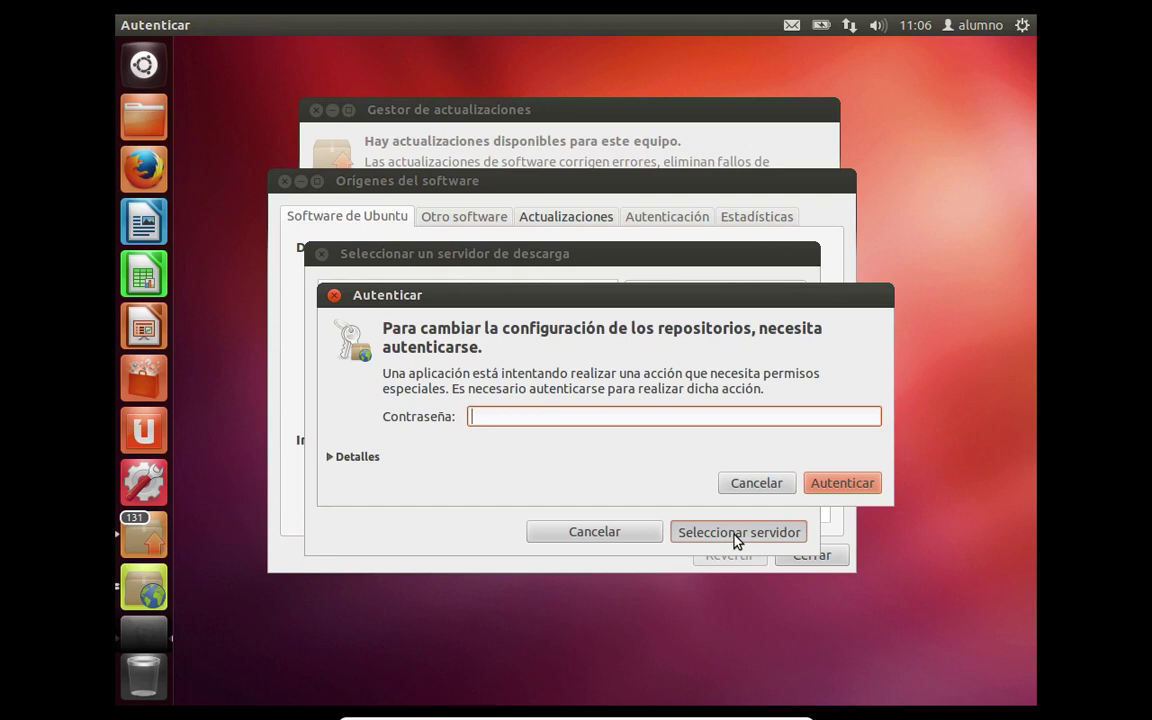
{"action": "left_click", "coordinate": [842, 484]}
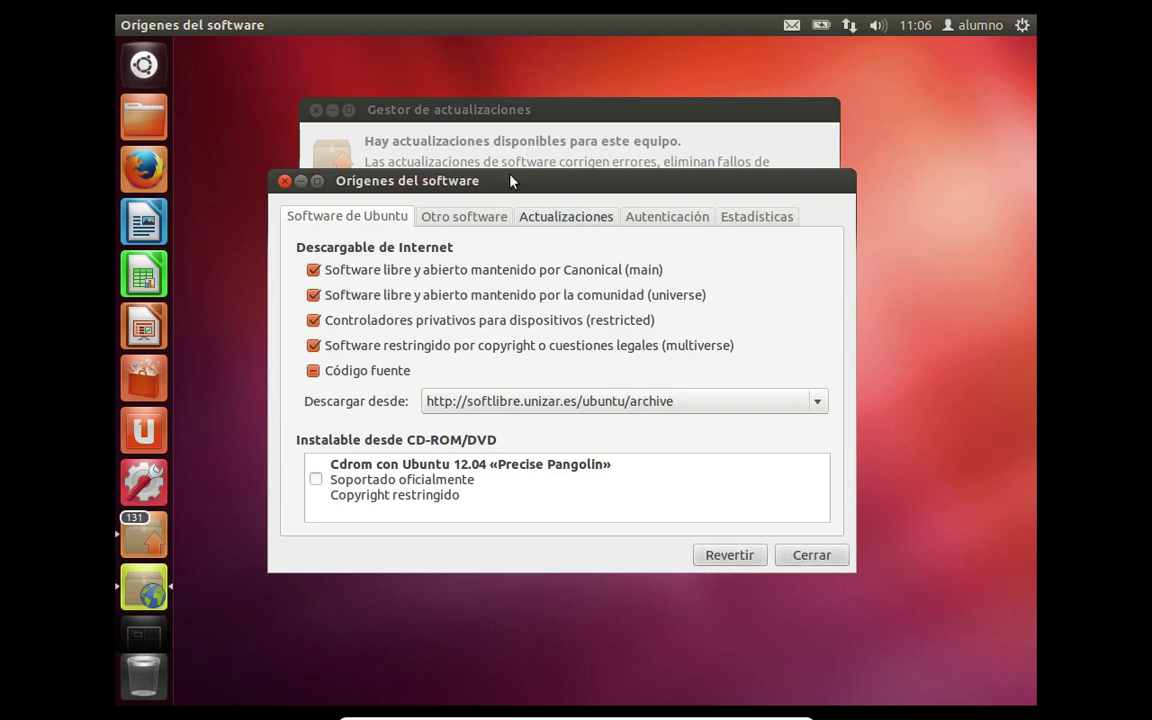
Close the Orígenes del software dialog with Cerrar
{"action": "left_click", "coordinate": [820, 558]}
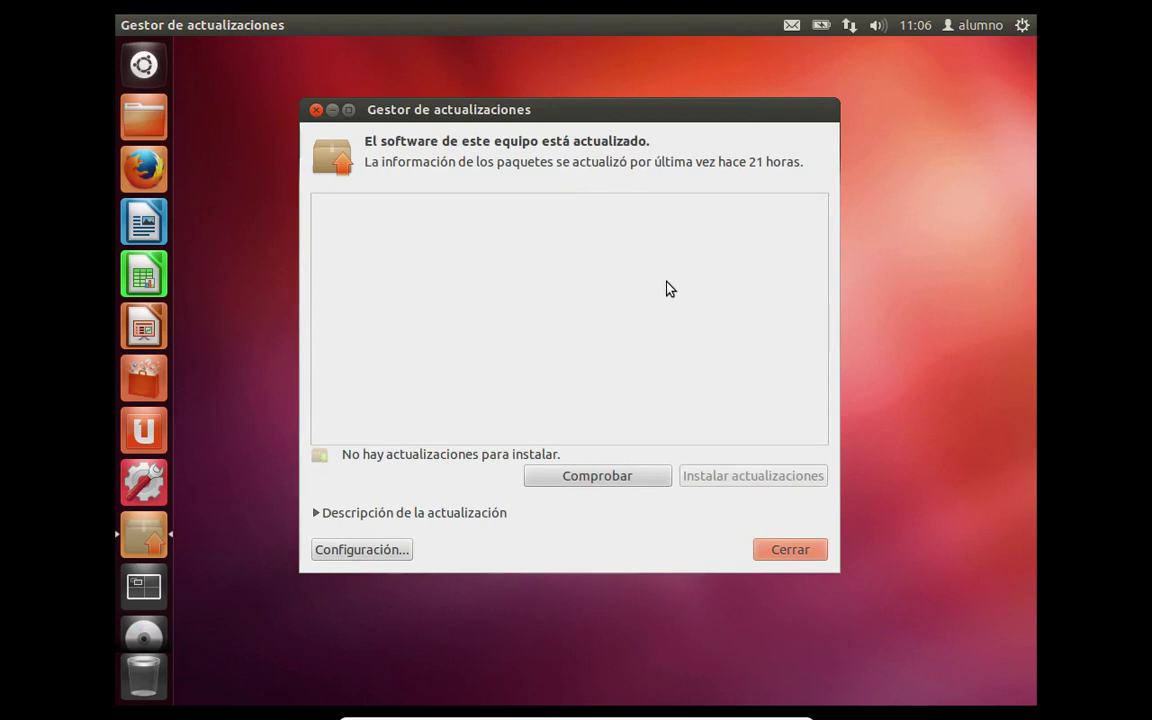
Run Comprobar and expand Detalles to watch package lists download from softlibre.unizar.es
{"action": "left_click", "coordinate": [554, 477]}
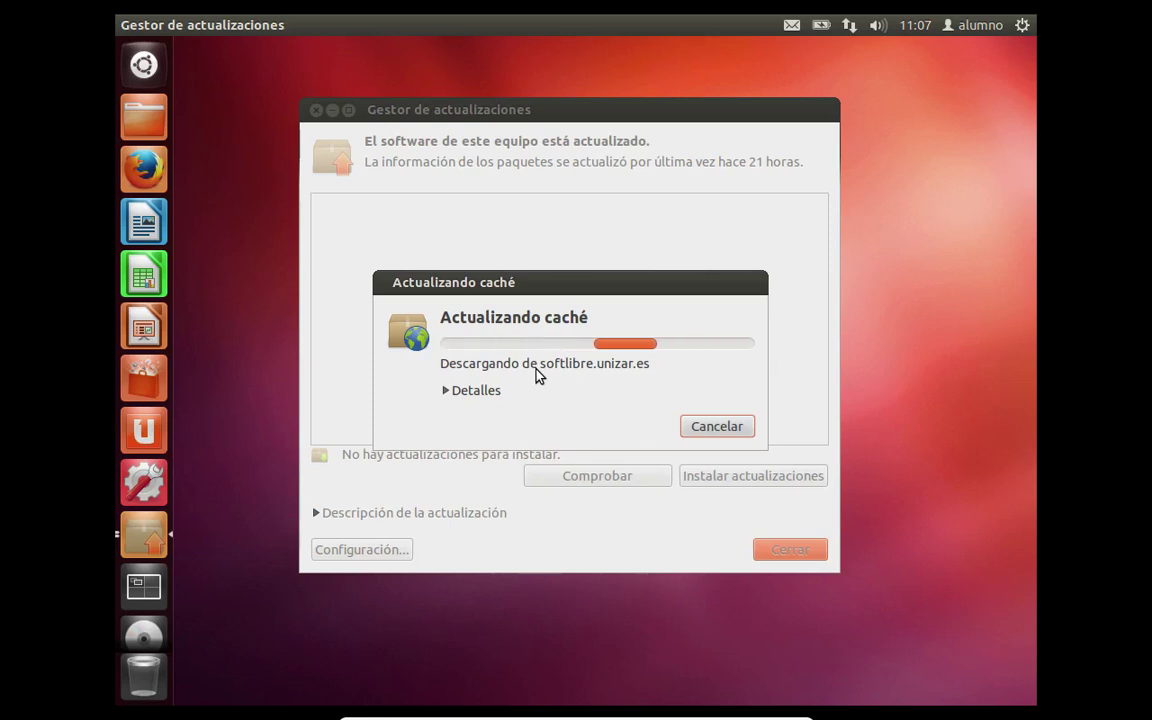
{"action": "left_click", "coordinate": [446, 392]}
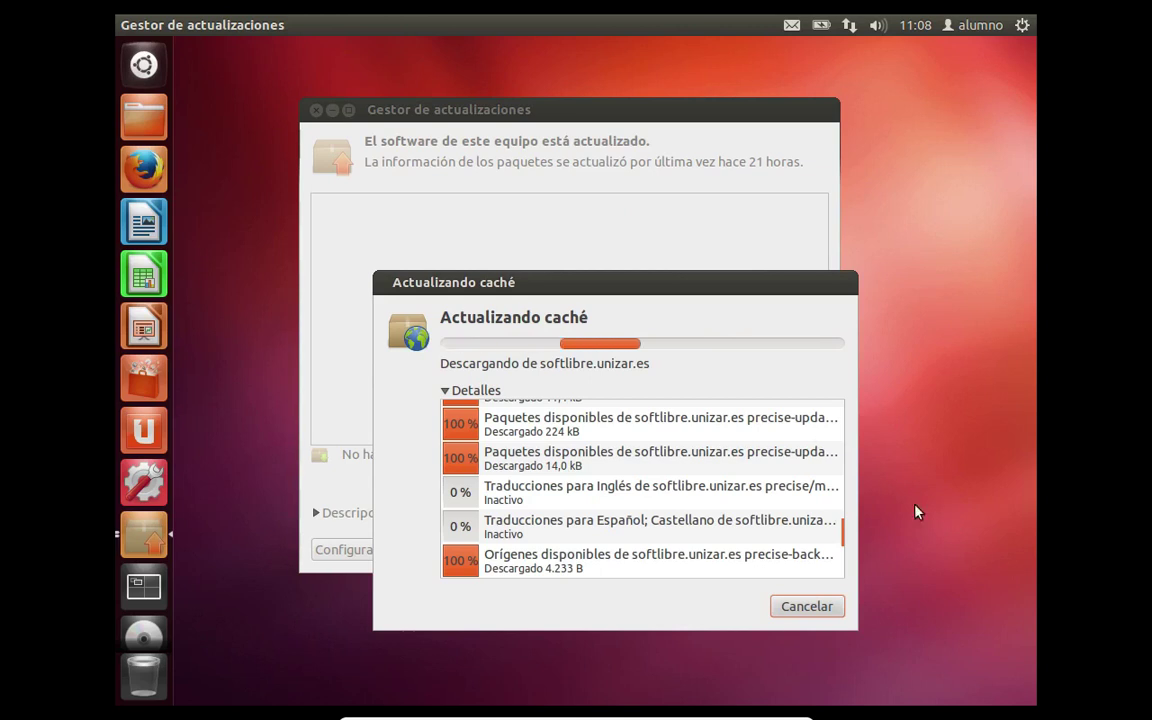
Scroll the Detalles list, then collapse it until the 131 updates (113,3 MB) are listed
{"action": "mouse_move", "coordinate": [825, 530]}
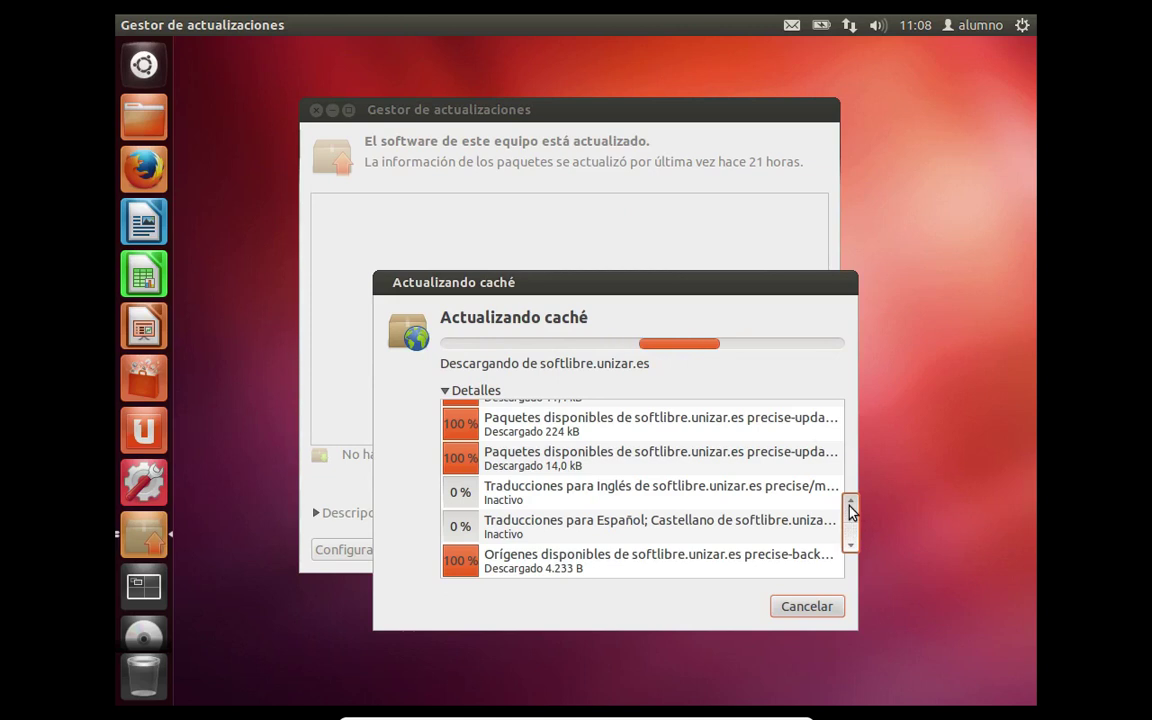
{"action": "left_click_drag", "start_coordinate": [849, 501], "coordinate": [849, 535]}
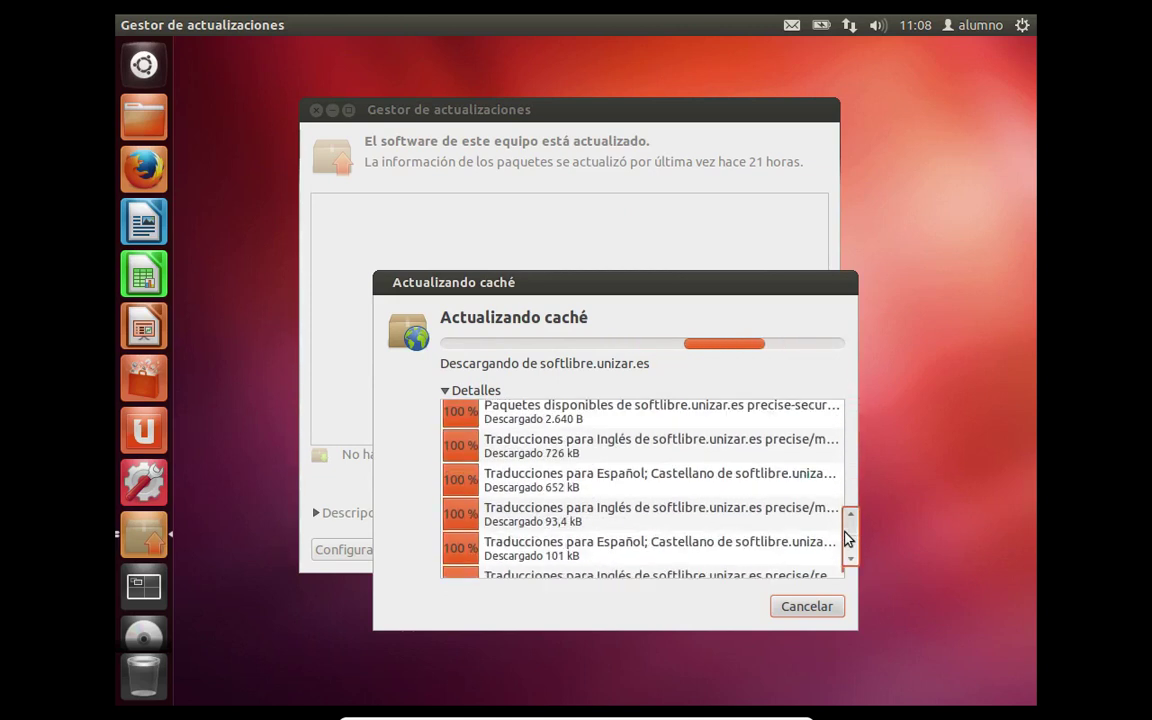
{"action": "left_click", "coordinate": [446, 391]}
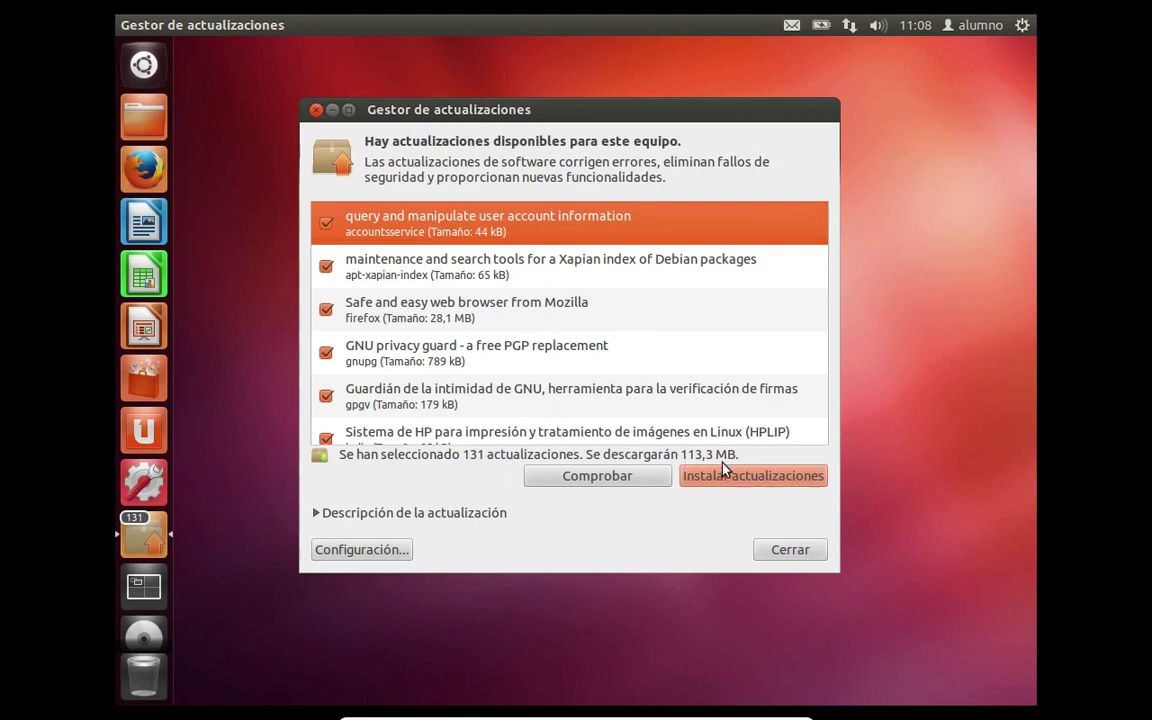
Begin installing the 131 updates, authenticating with the account password in the Autenticar dialog
{"action": "left_click", "coordinate": [744, 485]}
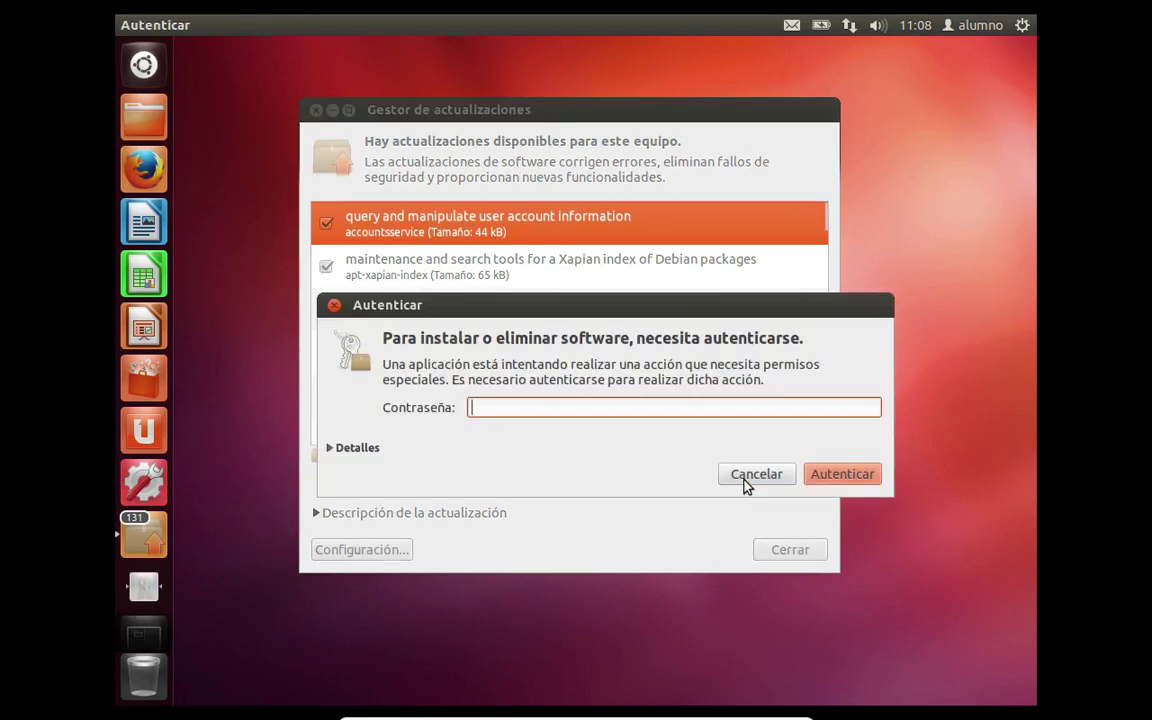
{"action": "type", "text": "•••"}
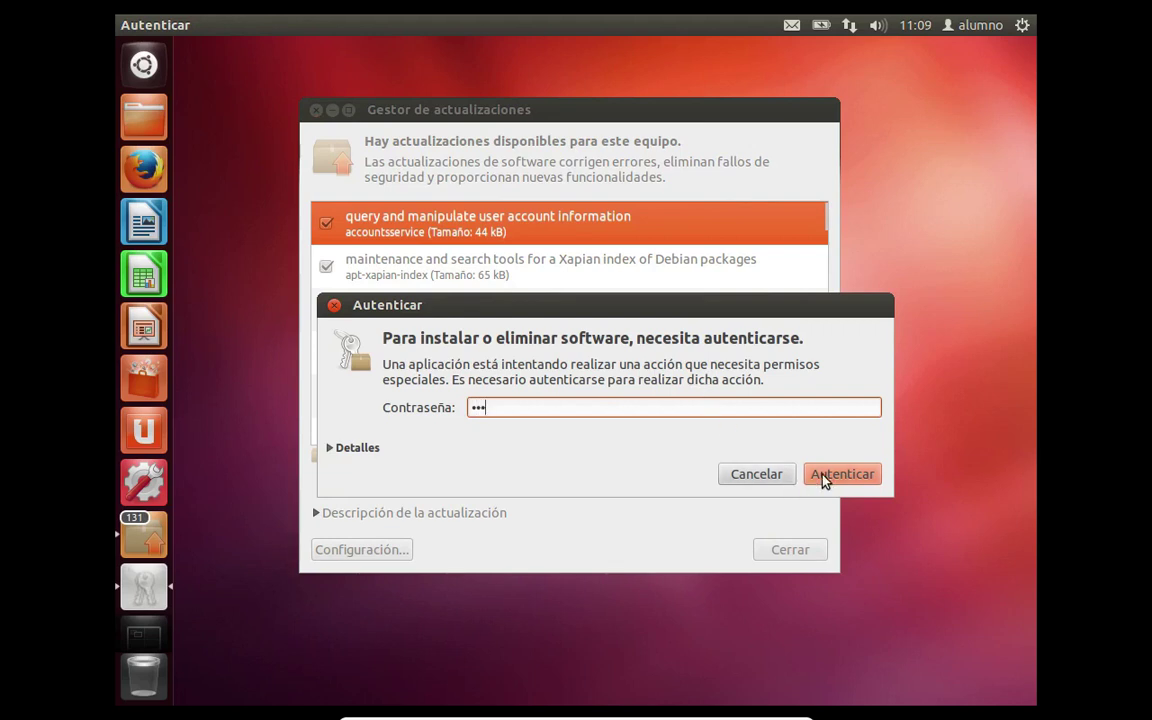
{"action": "left_click", "coordinate": [822, 476]}
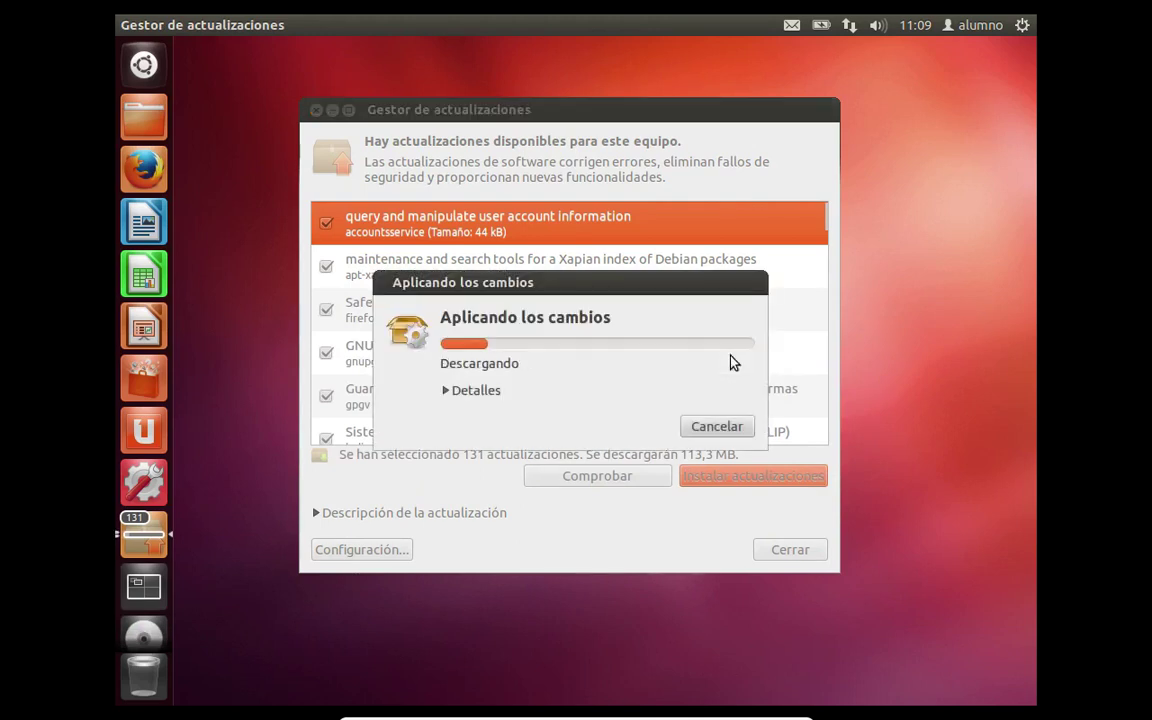
Follow the installation details to completion, then restart the computer with Reiniciar ahora
{"action": "left_click", "coordinate": [446, 391]}
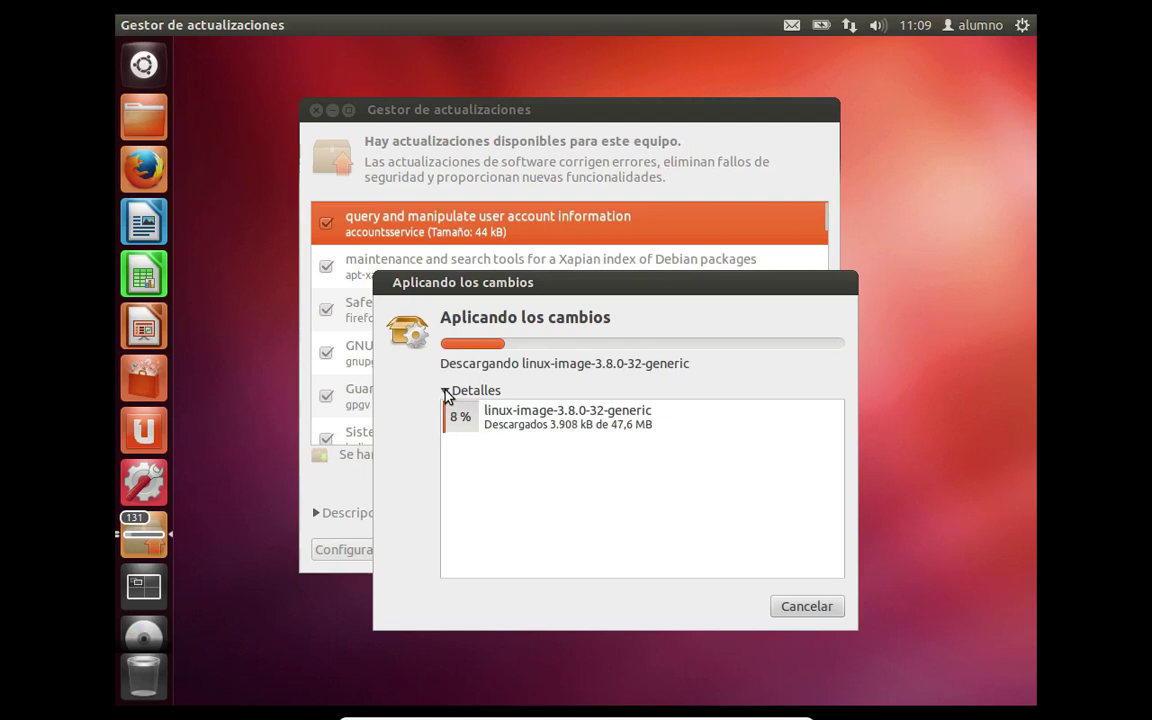
{"action": "left_click", "coordinate": [547, 114]}
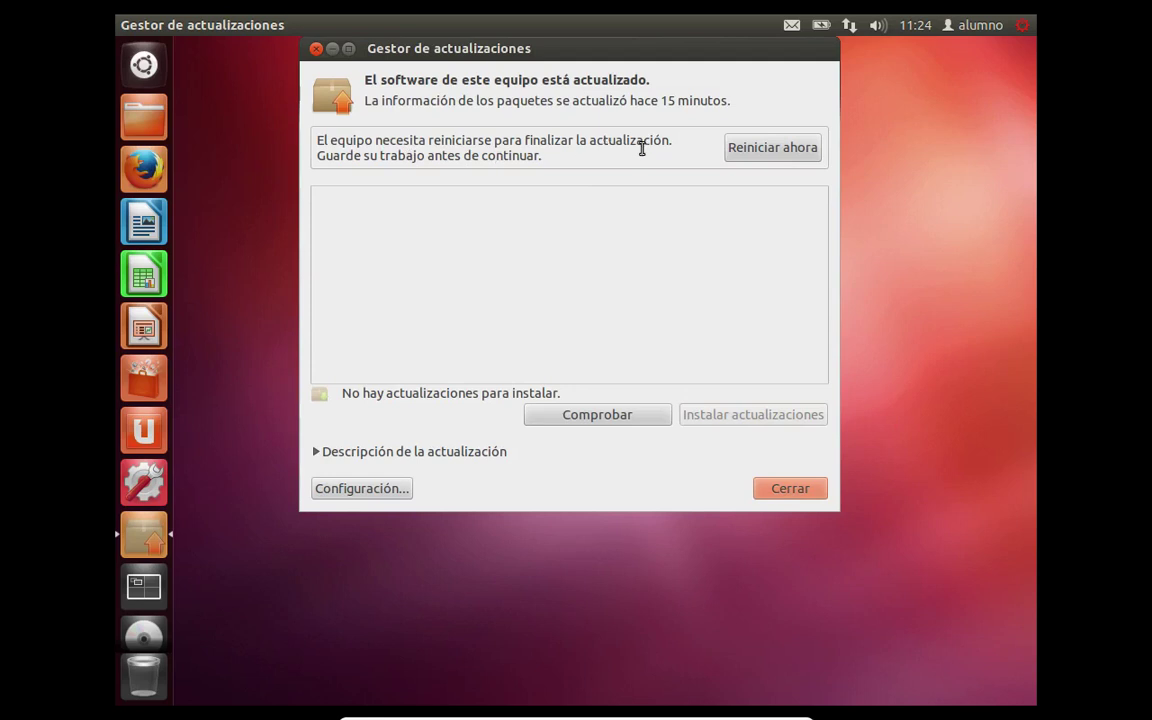
{"action": "left_click", "coordinate": [771, 150]}
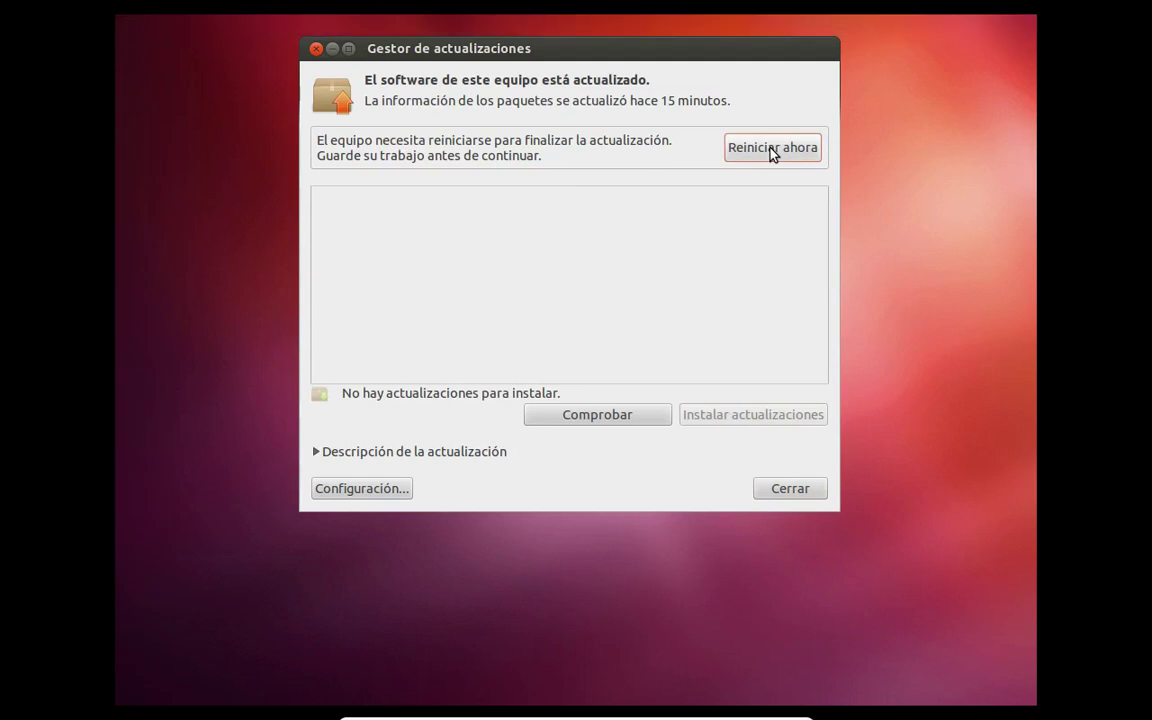
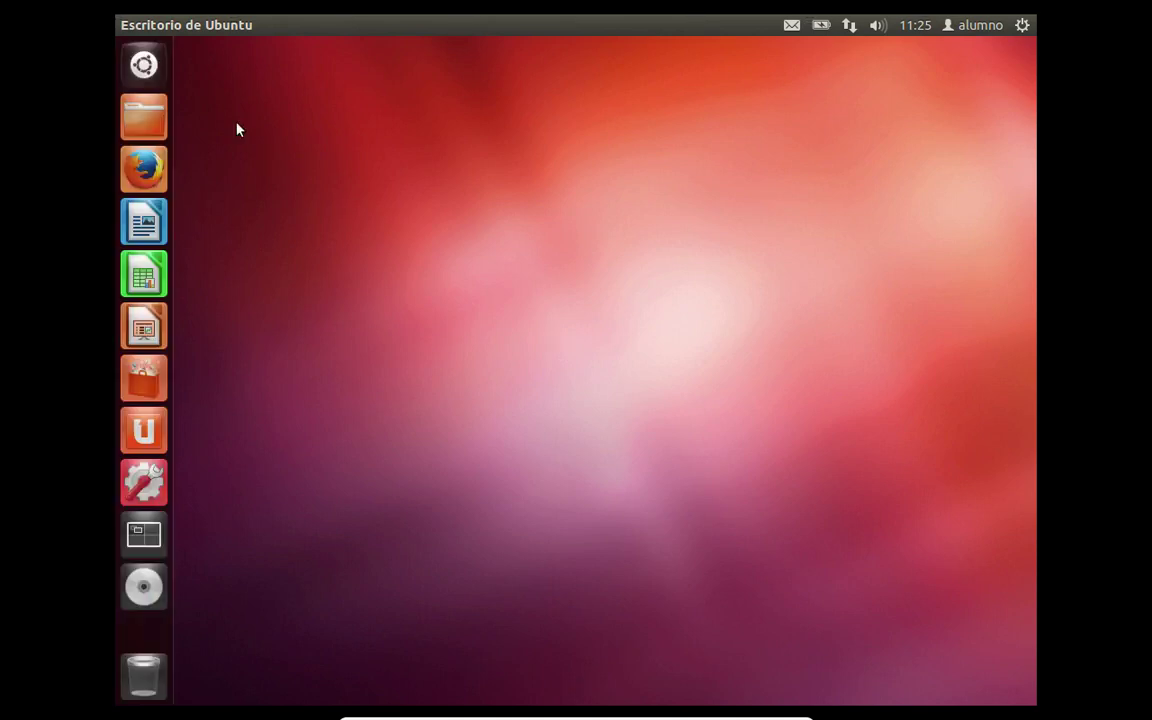
Search the Dash for 'synaptic', clear the empty result, then search 'sof' for the Software Center
{"action": "left_click", "coordinate": [140, 66]}
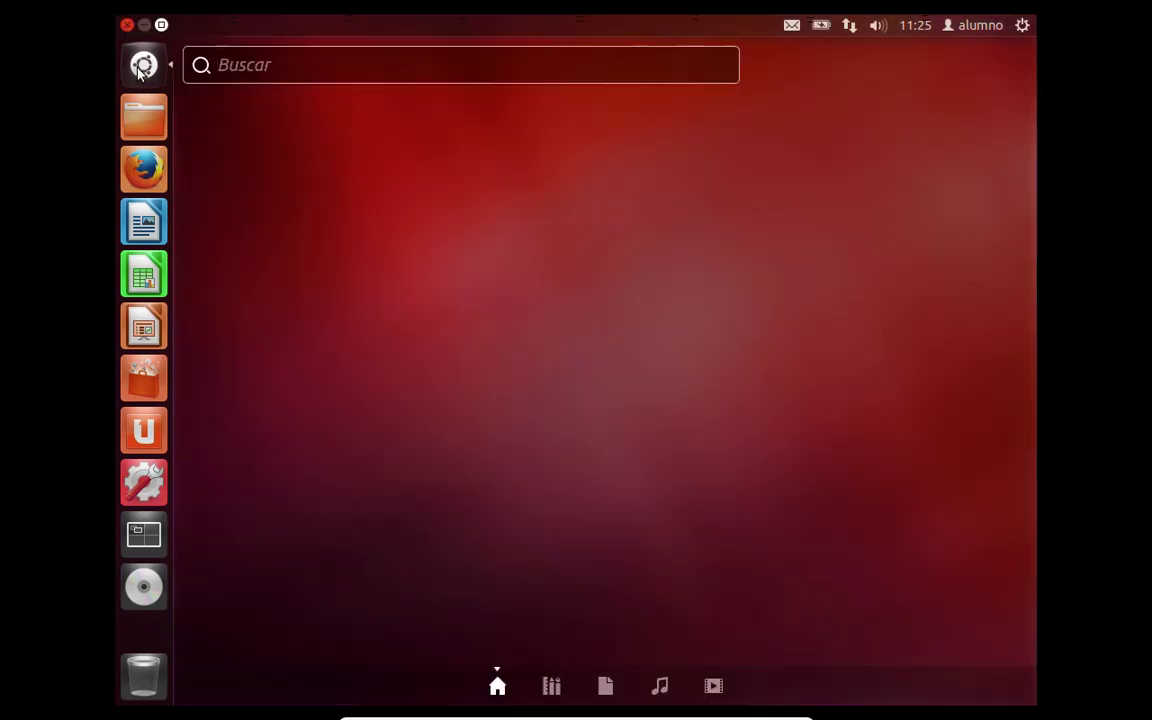
{"action": "type", "text": "synapt"}
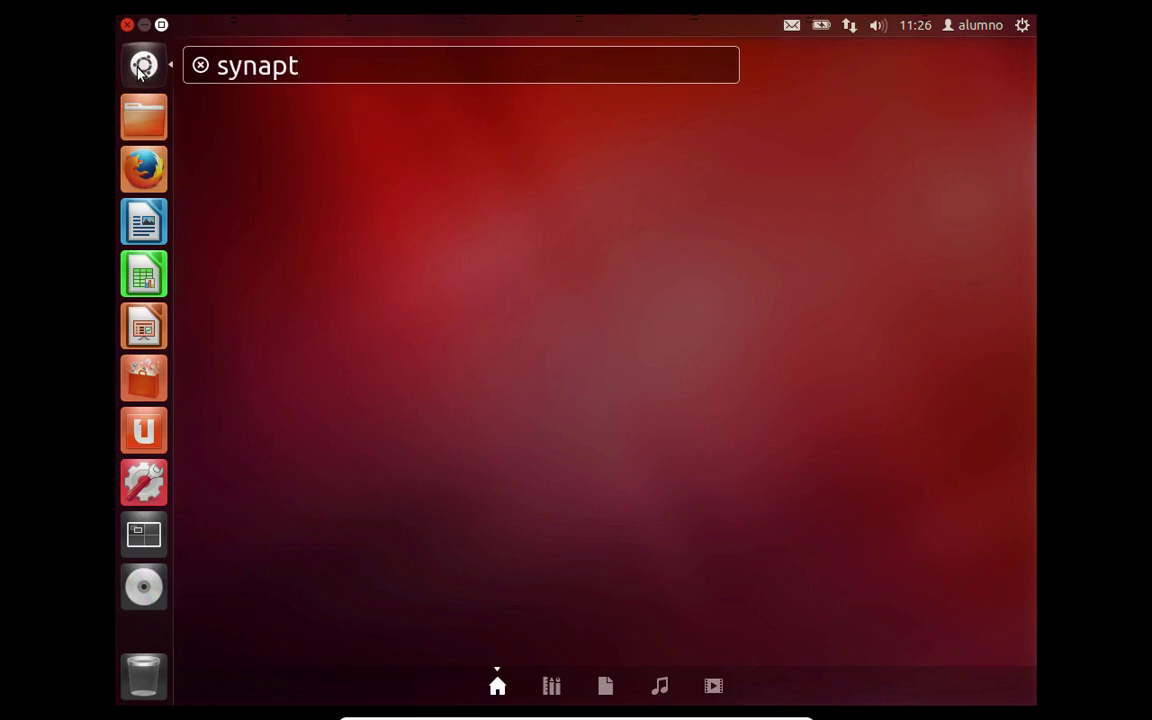
{"action": "type", "text": "ic"}
{"action": "key", "text": "BackSpace"}
{"action": "key", "text": "BackSpace"}
{"action": "key", "text": "BackSpace"}
{"action": "key", "text": "BackSpace"}
{"action": "key", "text": "BackSpace"}
{"action": "key", "text": "BackSpace"}
{"action": "key", "text": "BackSpace"}
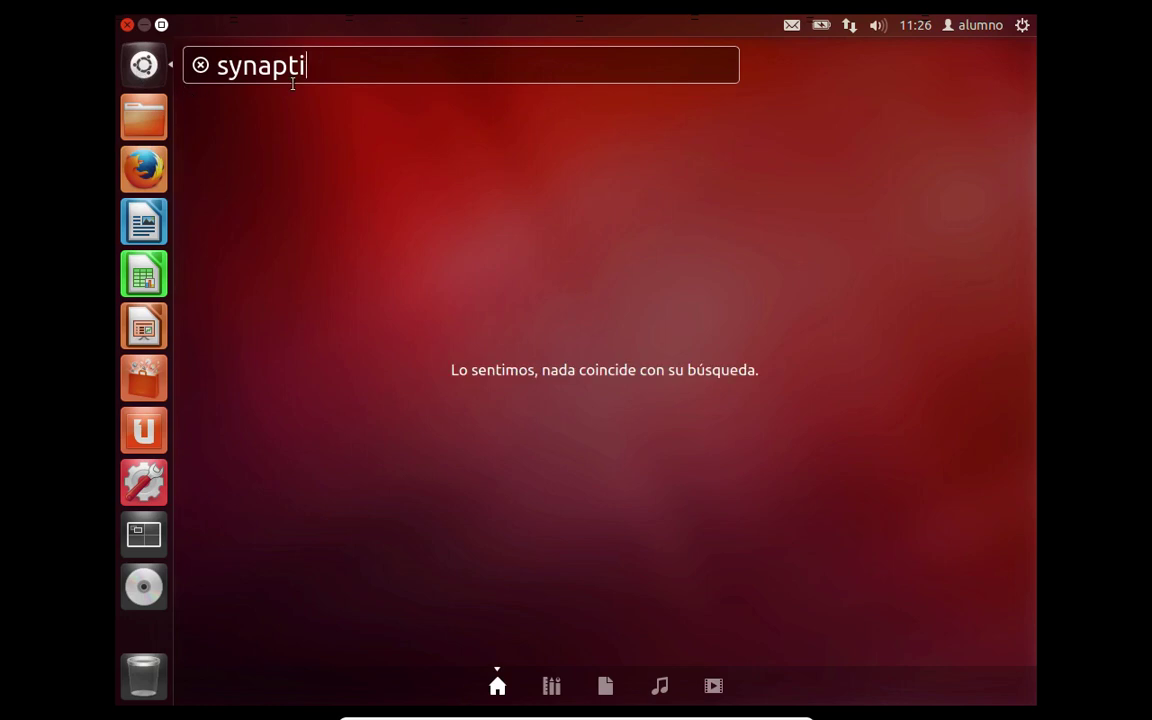
{"action": "key", "text": "BackSpace"}
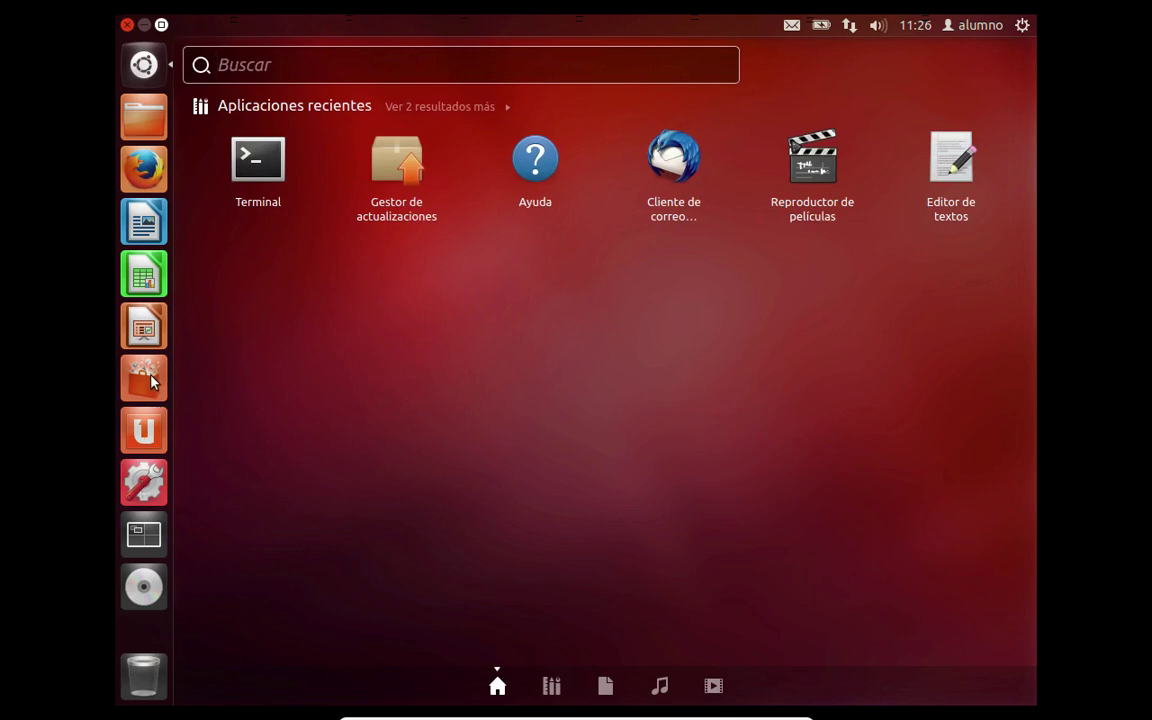
{"action": "type", "text": "s"}
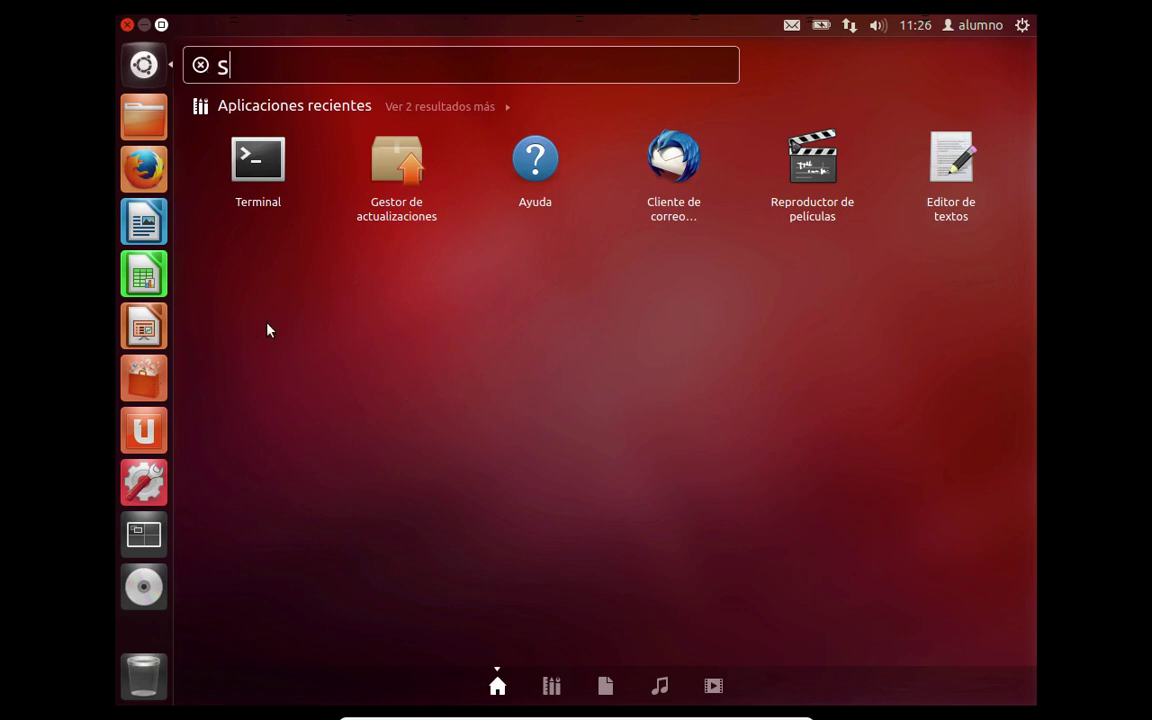
{"action": "type", "text": "of"}
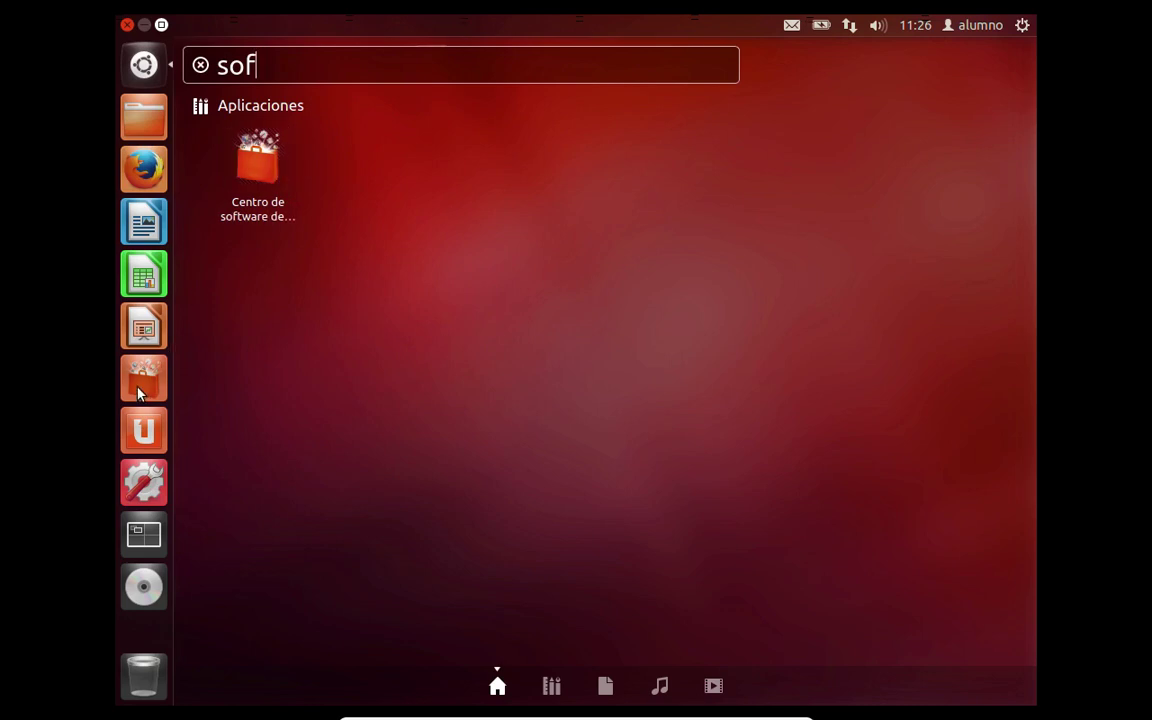
Open Ubuntu Software Center, search 'synap' and select Gestor de paquetes Synaptic
{"action": "left_click", "coordinate": [259, 168]}
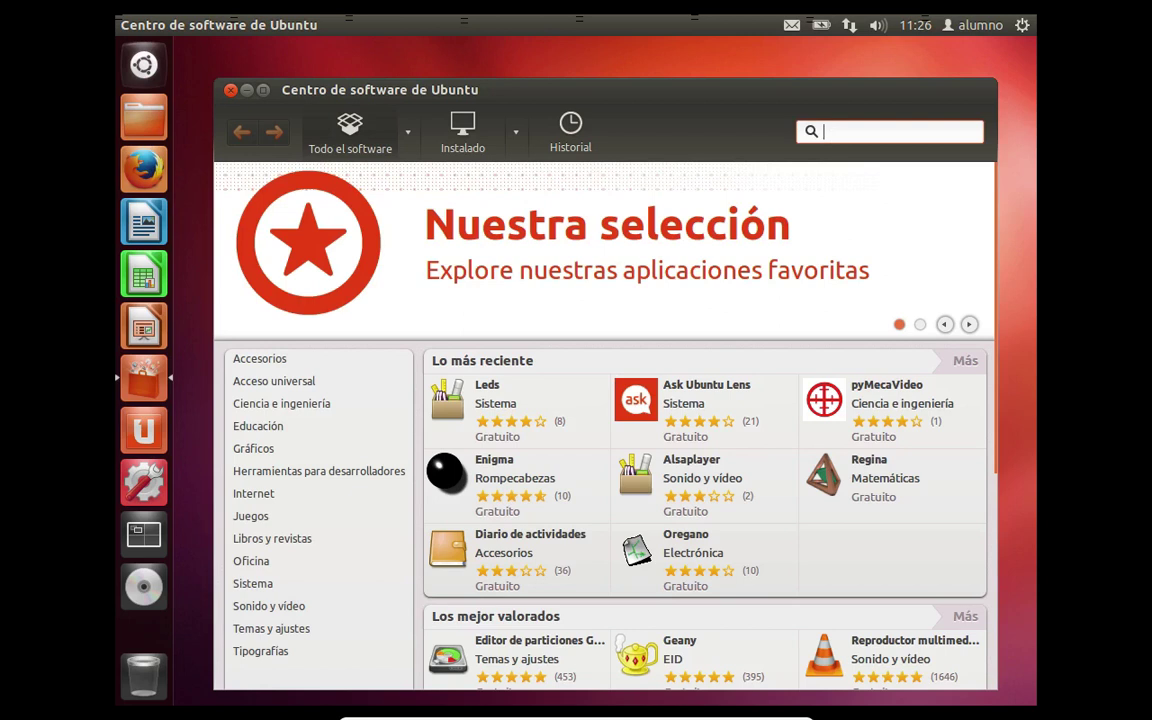
{"action": "type", "text": "synap"}
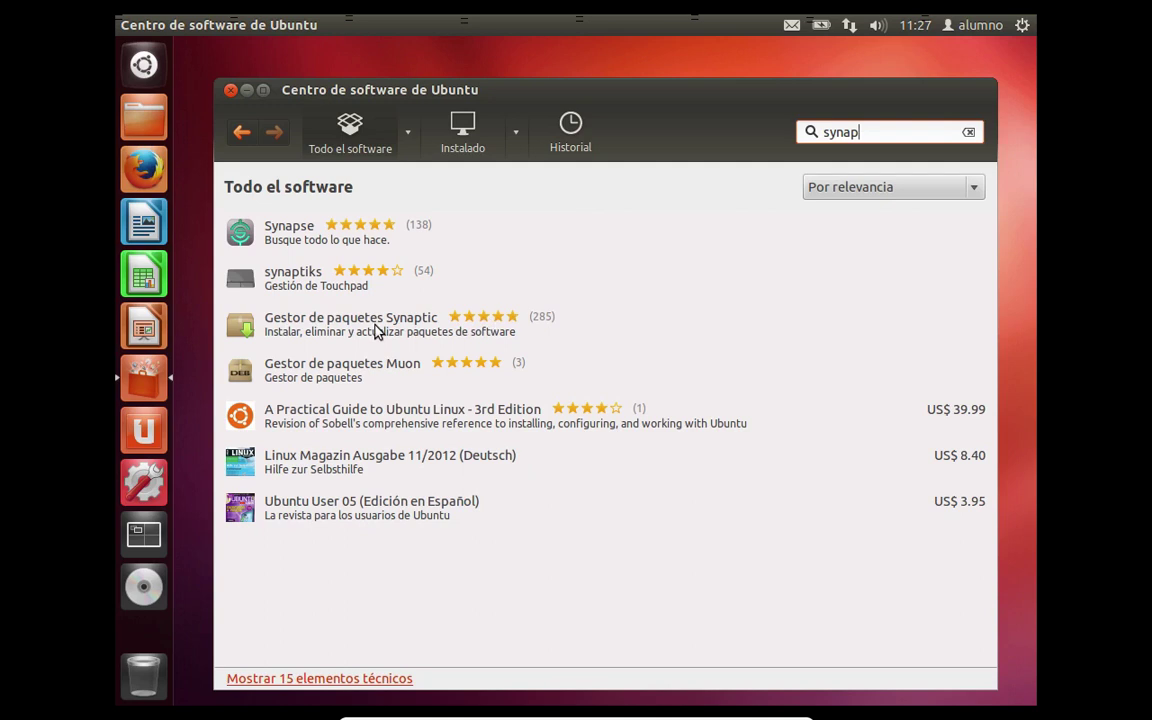
{"action": "left_click", "coordinate": [323, 329]}
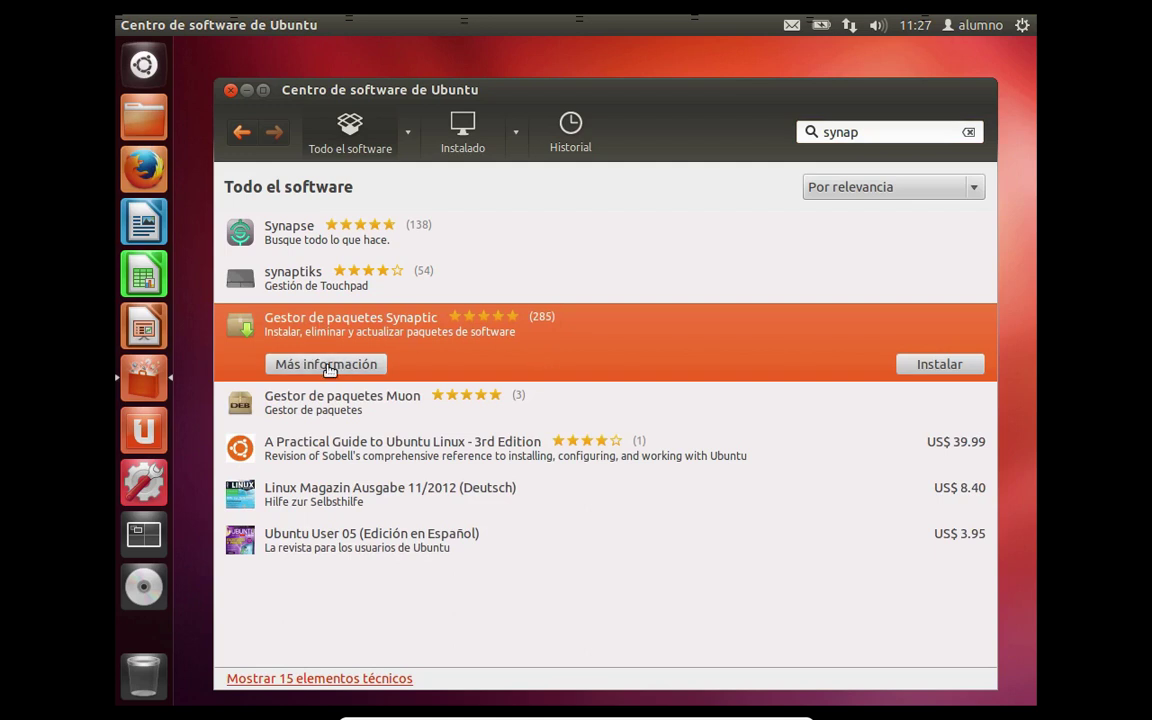
Install Gestor de paquetes Synaptic from its details page, authenticating with the account password
{"action": "left_click", "coordinate": [327, 365]}
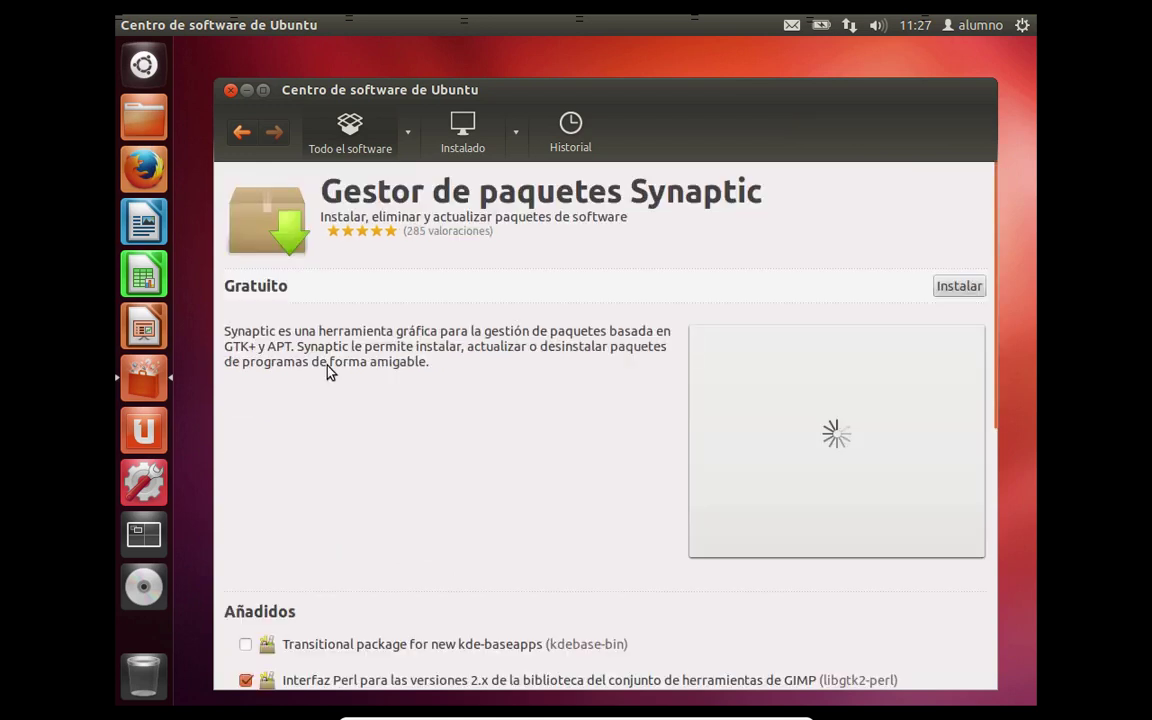
{"action": "left_click", "coordinate": [959, 287]}
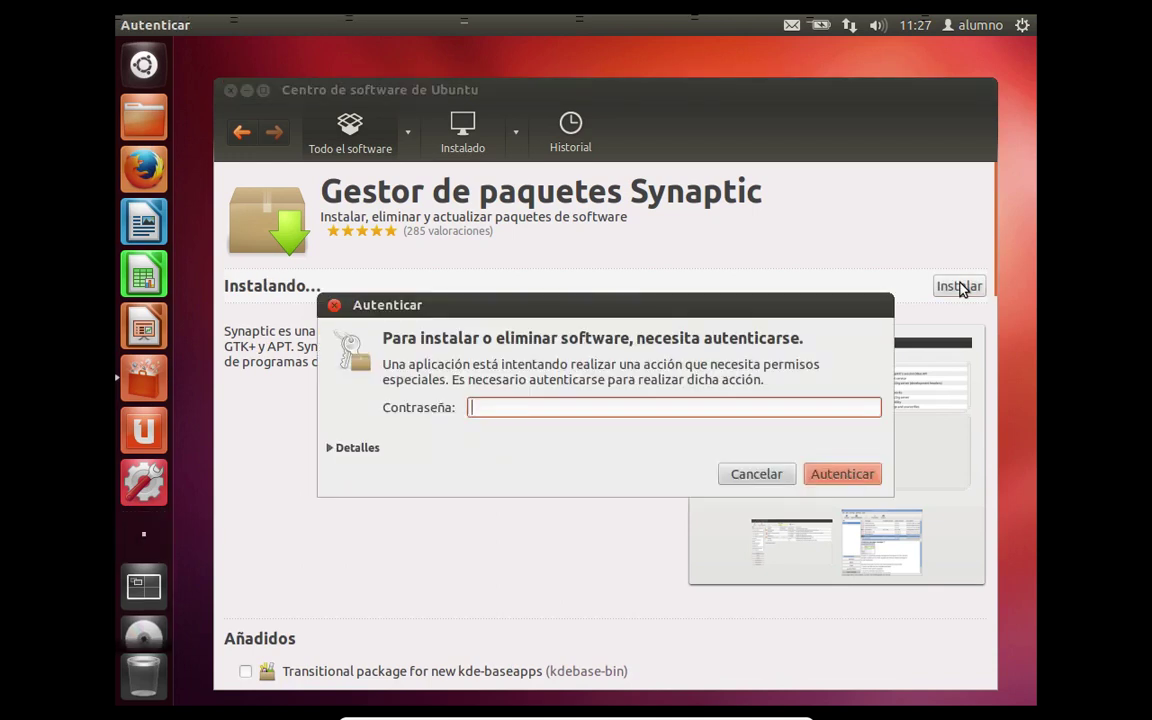
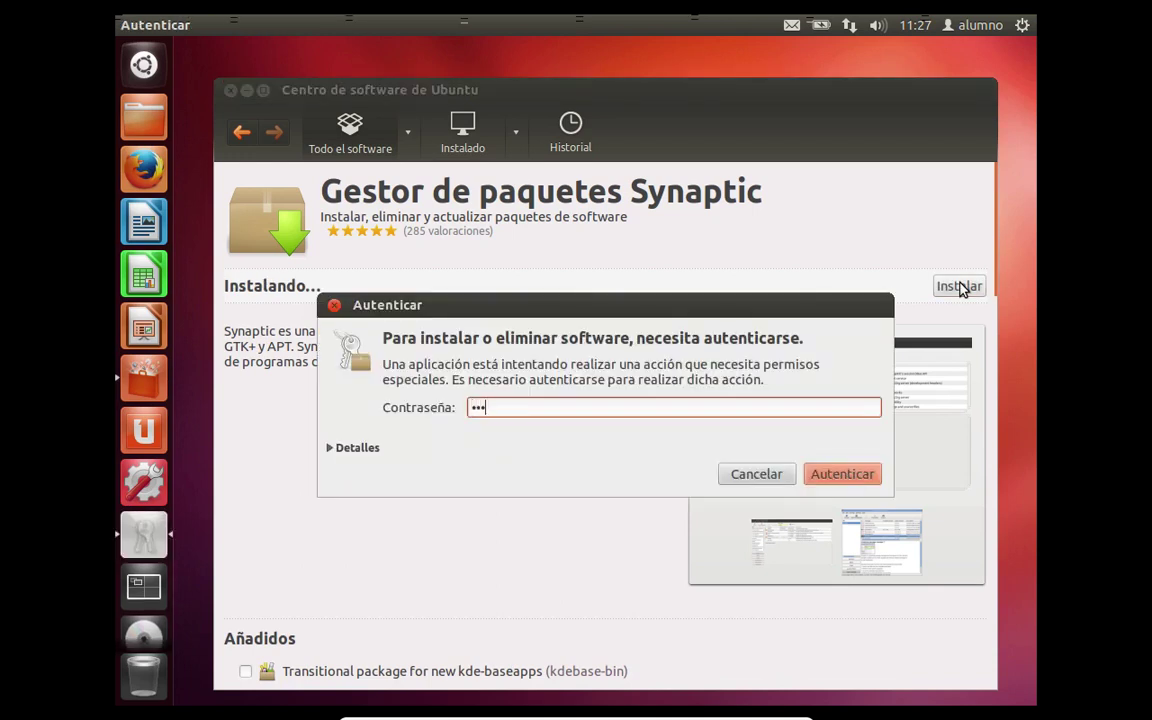
{"action": "left_click", "coordinate": [830, 476]}
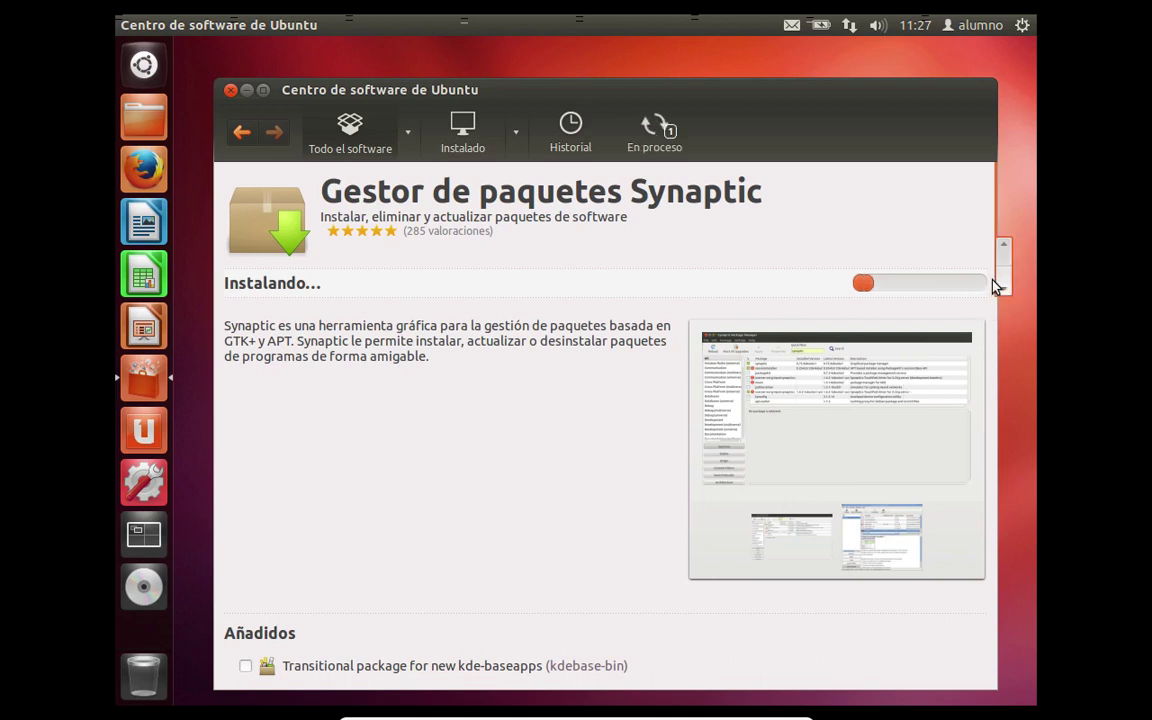
Scroll through Synaptic's Añadidos add-on list while the installation completes to Instalado
{"action": "scroll", "coordinate": [1005, 300], "scroll_direction": "down", "scroll_amount": 5}
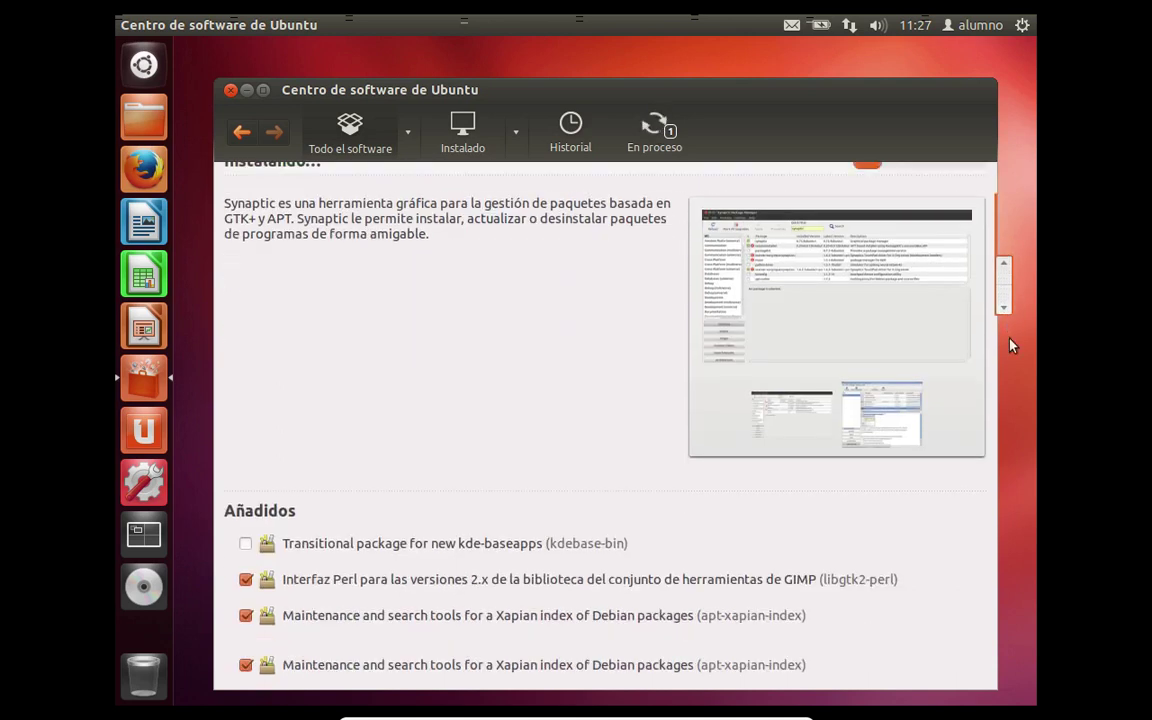
{"action": "scroll", "coordinate": [1008, 370], "scroll_direction": "down", "scroll_amount": 2}
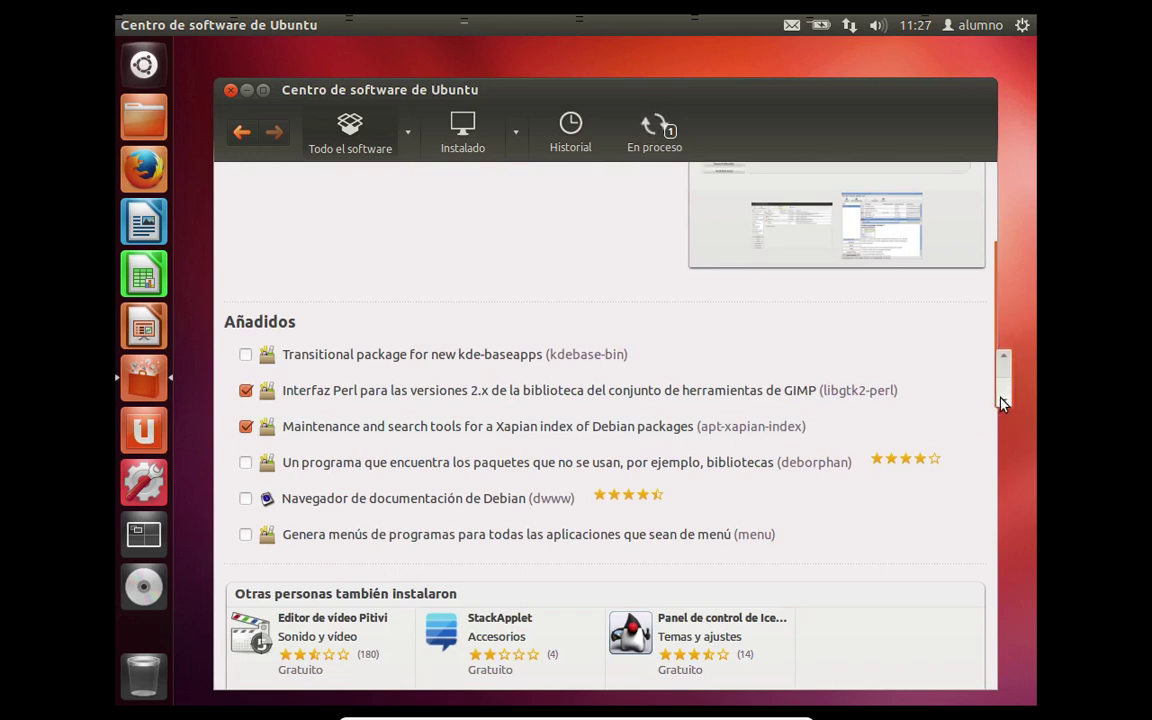
{"action": "left_click_drag", "start_coordinate": [1005, 369], "coordinate": [1005, 192]}
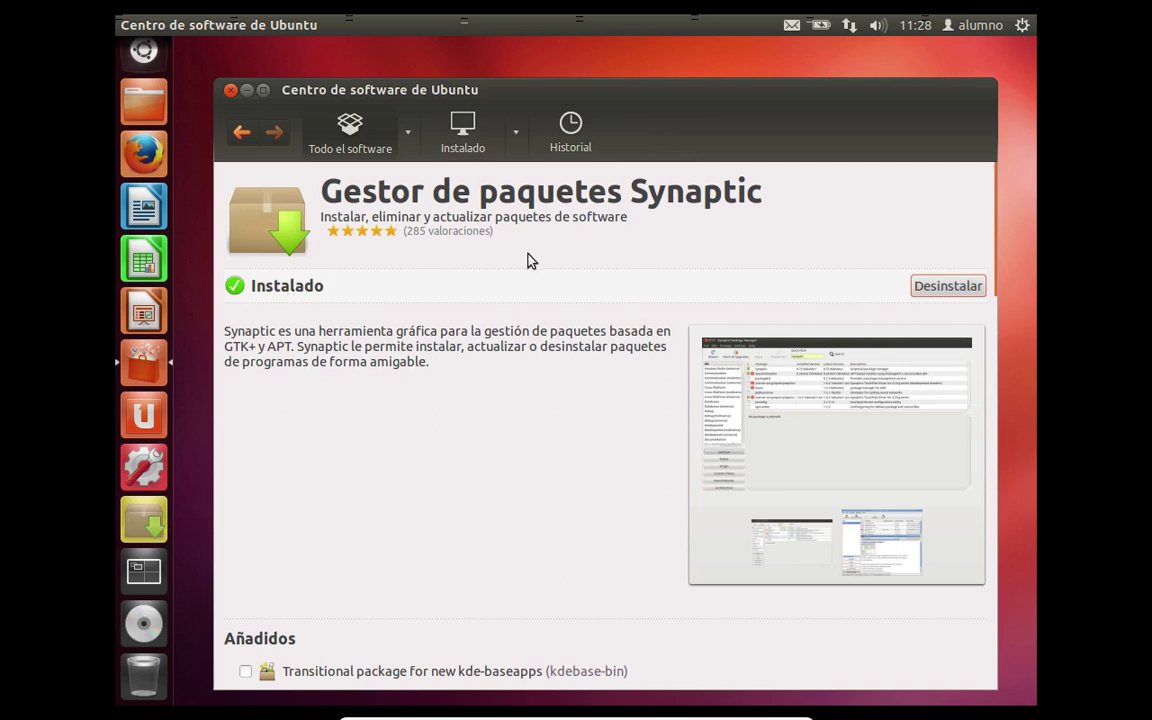
Close the Software Center and launch Gestor de paquetes Synaptic from a Dash search for 'syna'
{"action": "left_click", "coordinate": [229, 91]}
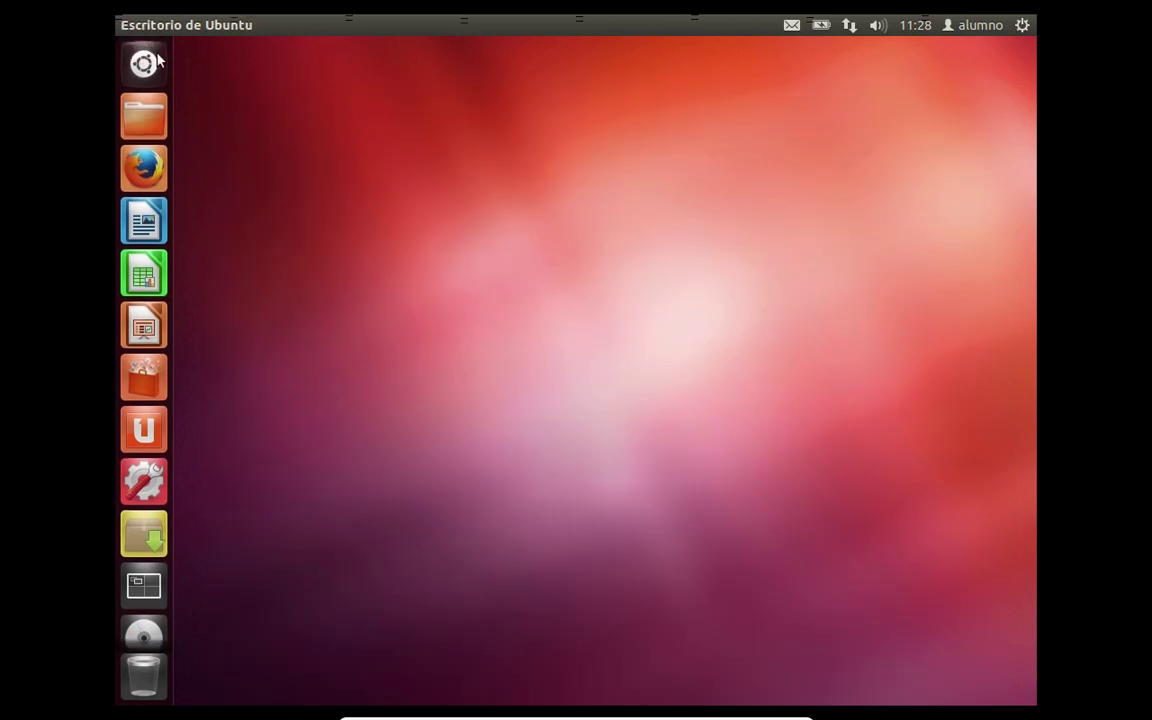
{"action": "left_click", "coordinate": [143, 65]}
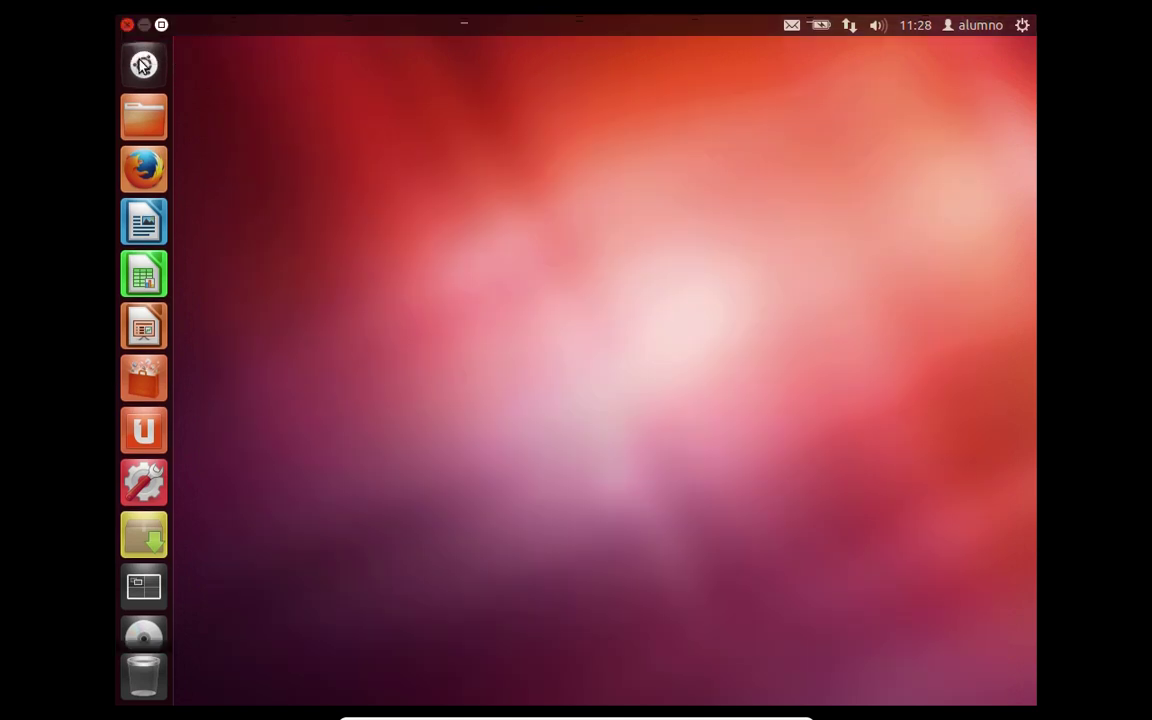
{"action": "type", "text": "syna"}
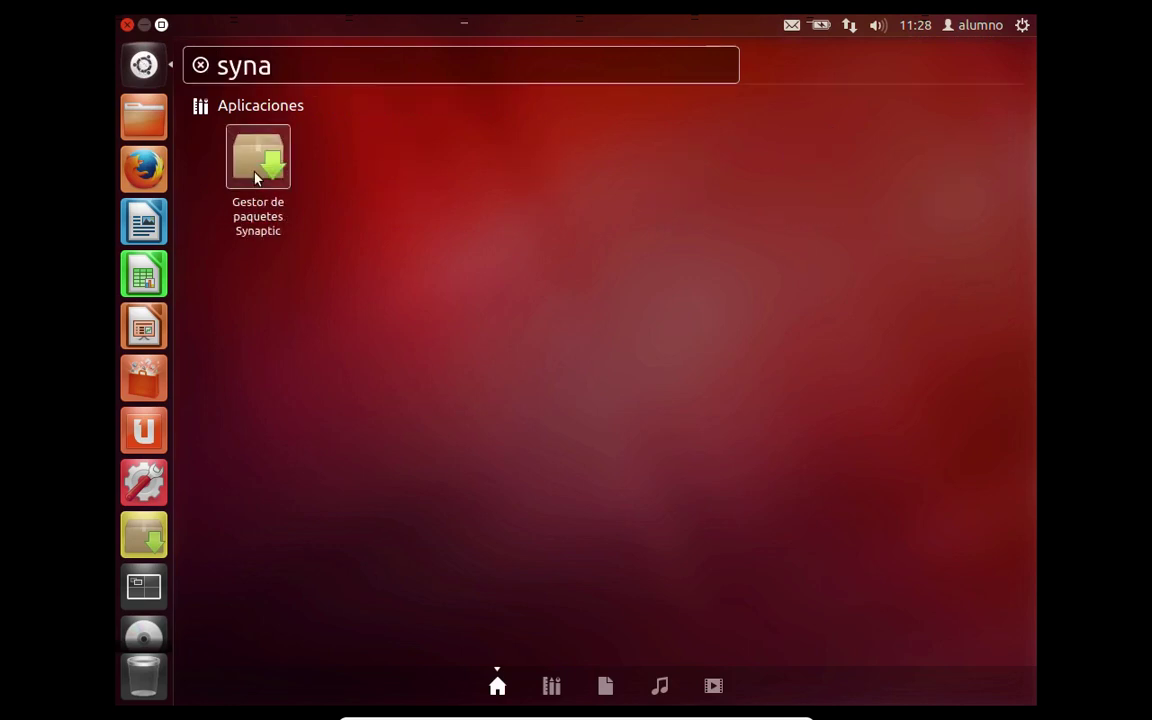
{"action": "left_click", "coordinate": [257, 170]}
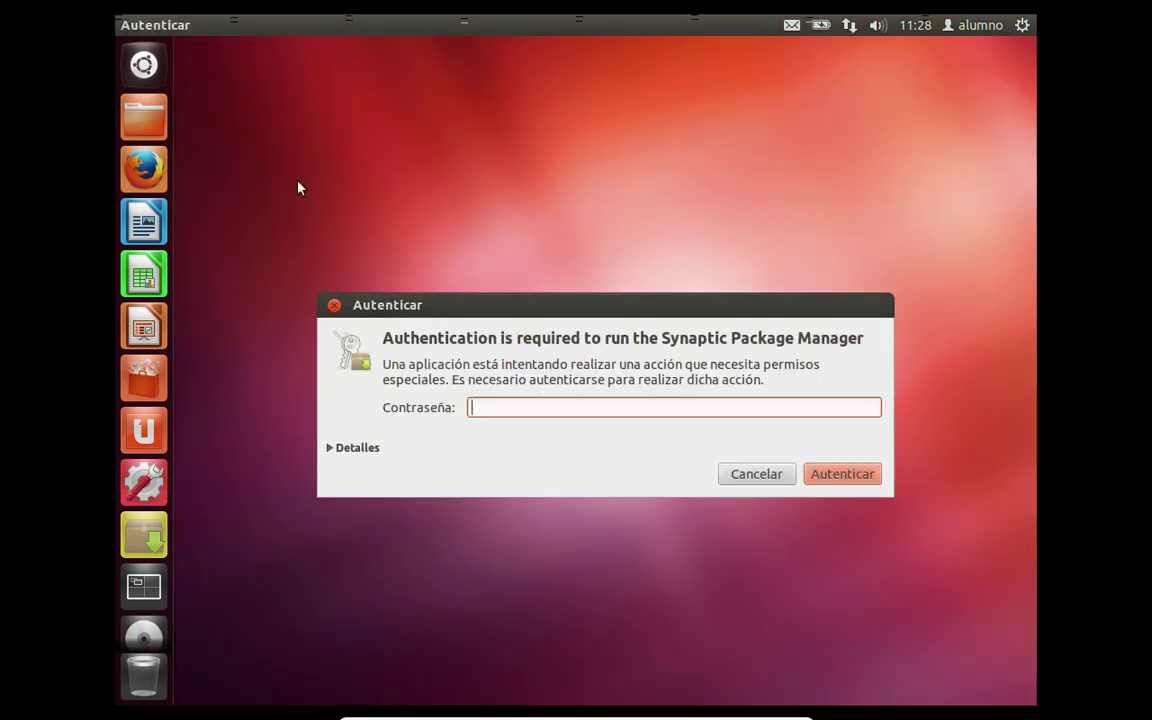
Enter the administrator password in the Autenticar prompt to run Synaptic
{"action": "type", "text": "***"}
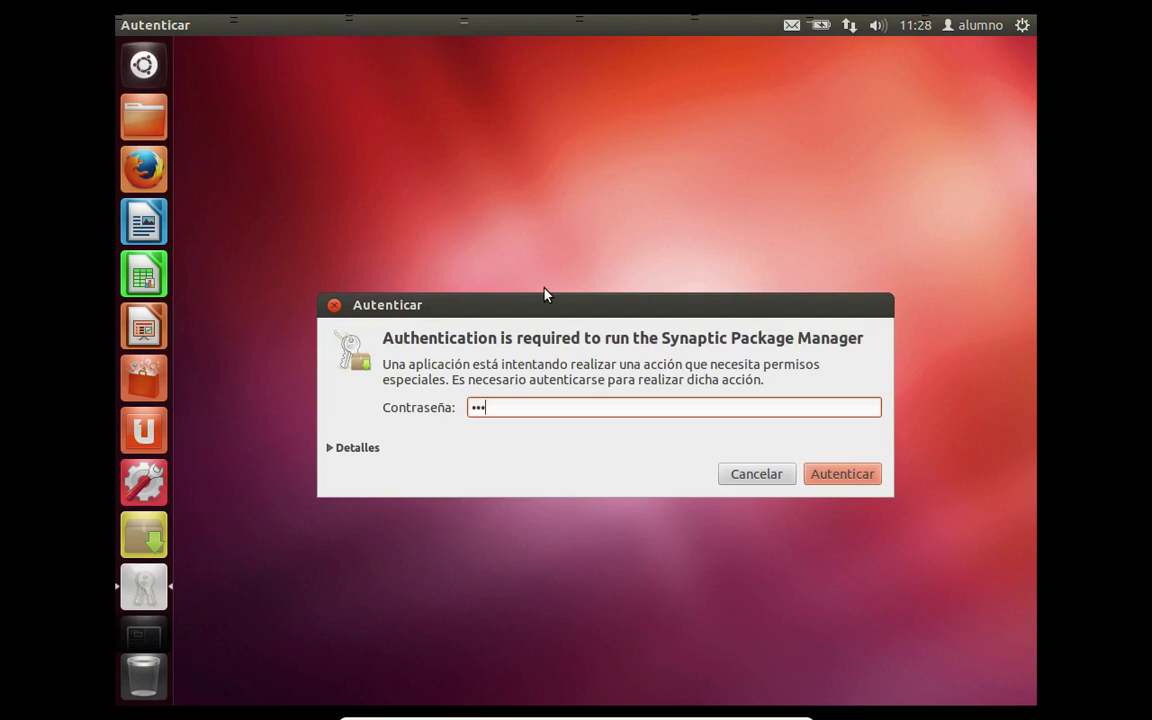
{"action": "key", "text": "Return"}
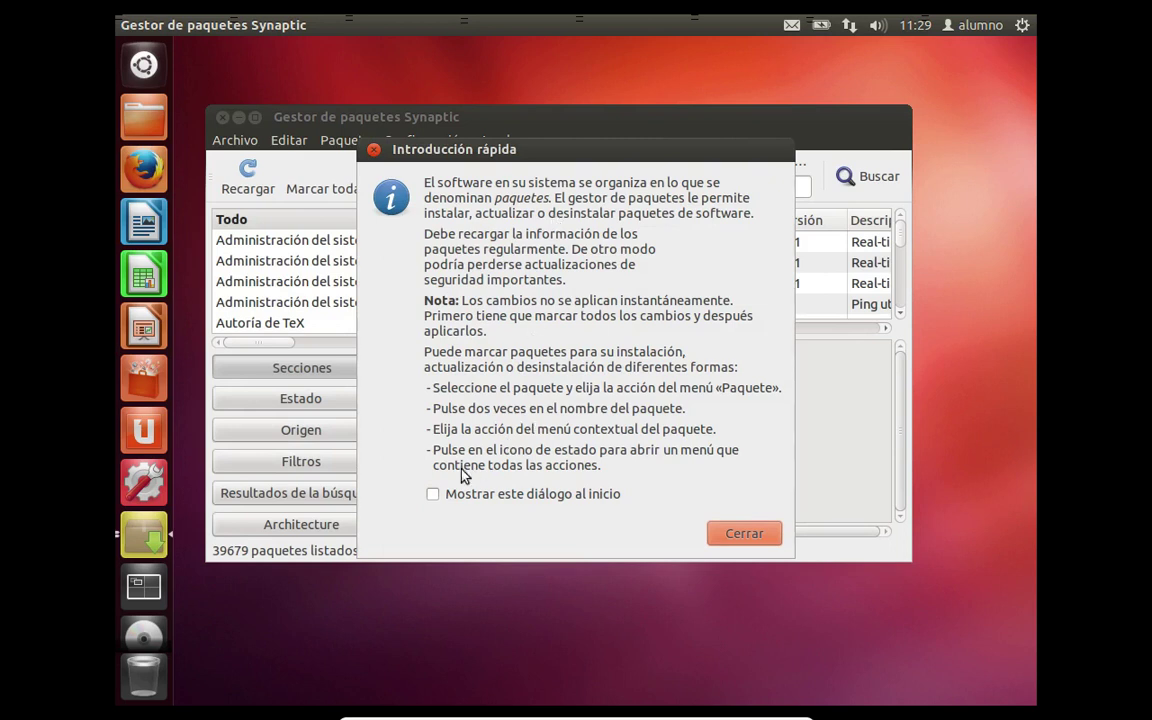
Turn off the startup introduction, close Introducción rápida, and open the Configuración menu
{"action": "left_click", "coordinate": [433, 494]}
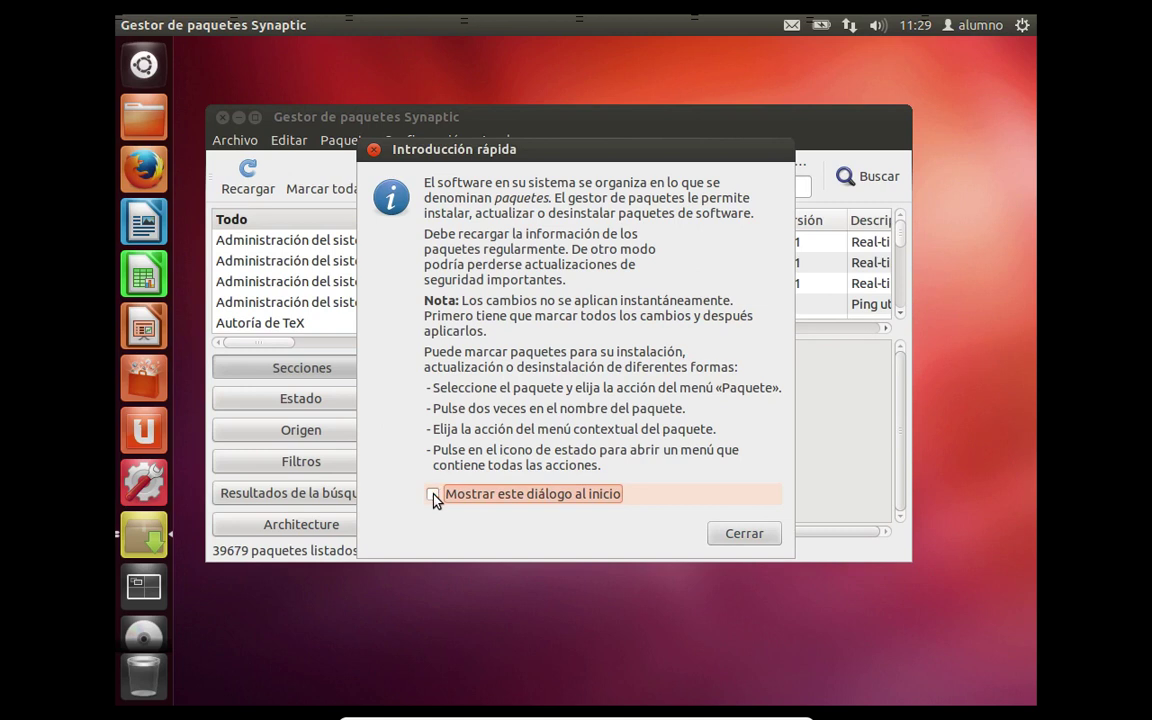
{"action": "left_click", "coordinate": [740, 535]}
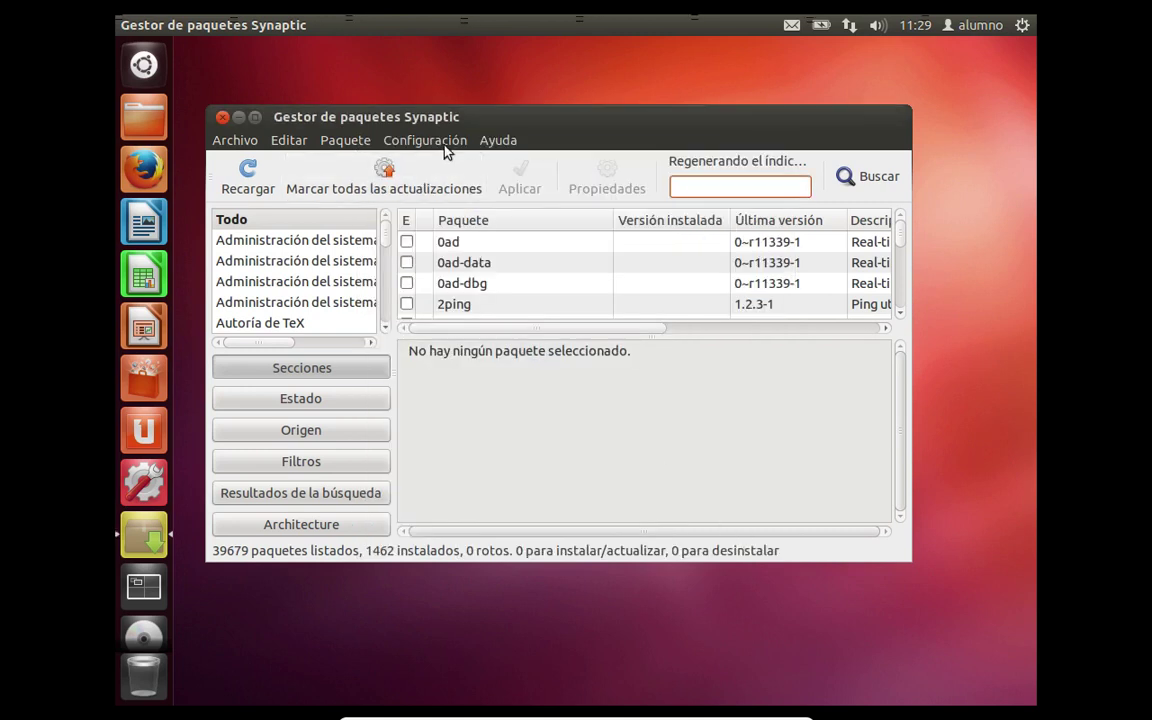
{"action": "left_click", "coordinate": [411, 145]}
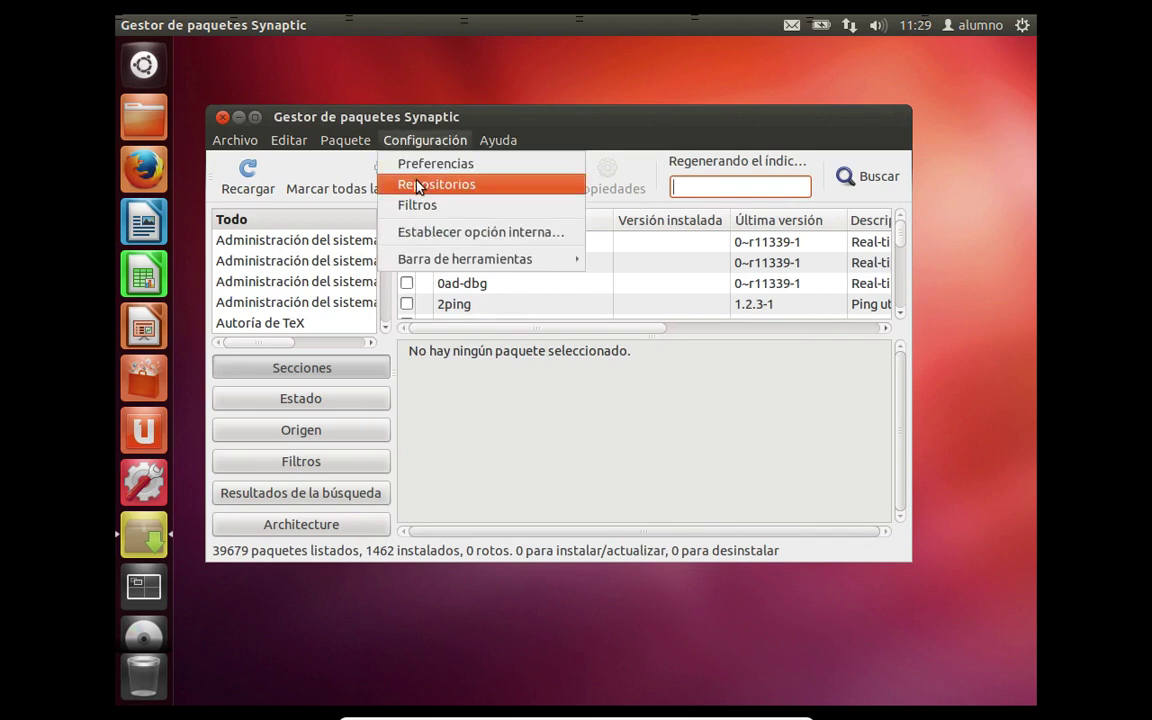
Check Repositorios with main, universe, restricted and multiverse enabled, then close it
{"action": "left_click", "coordinate": [416, 184]}
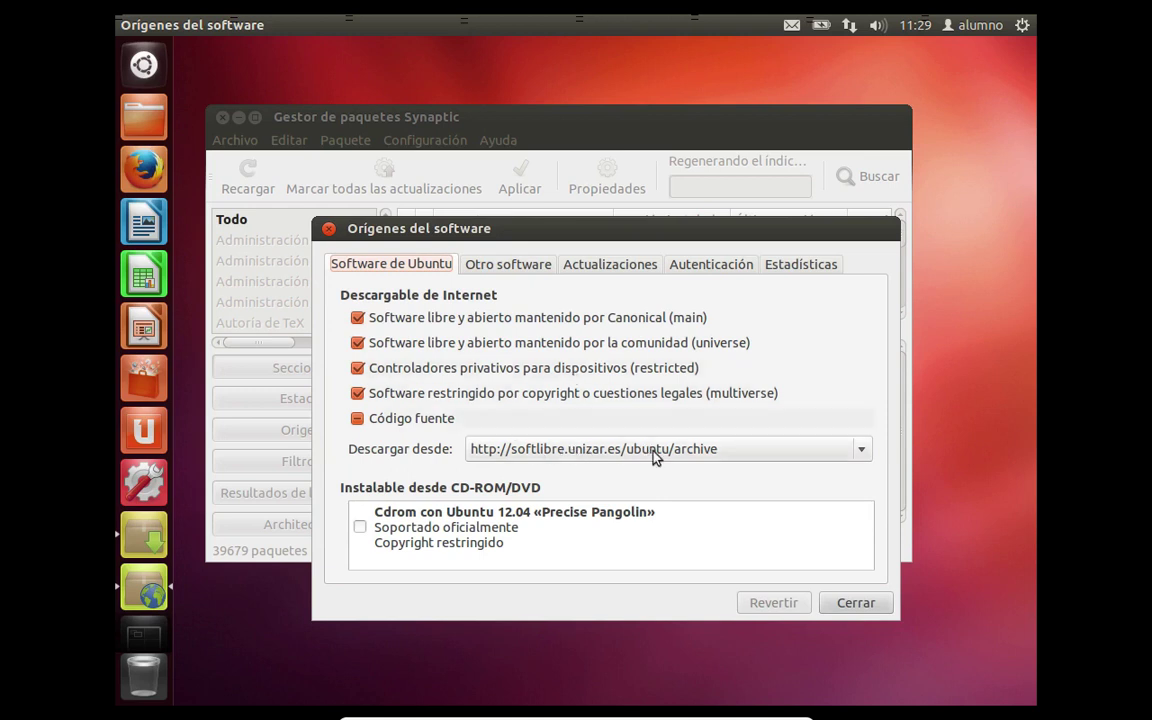
{"action": "left_click", "coordinate": [848, 601]}
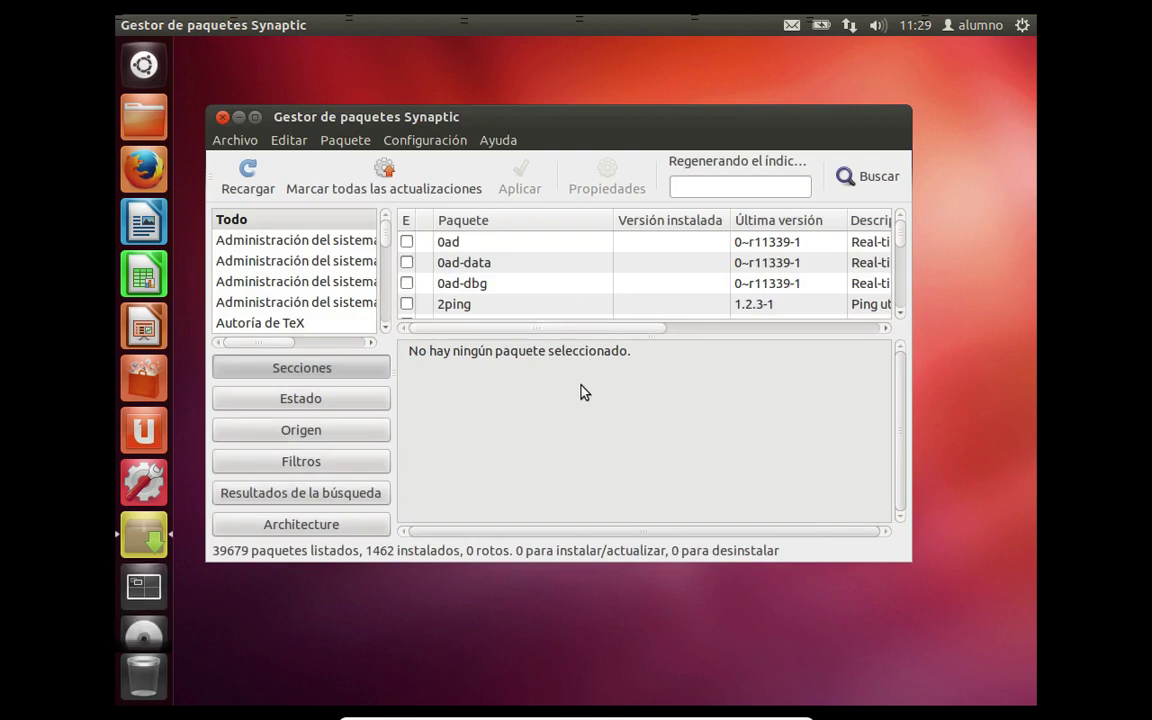
Reload the package information and mark all available updates for upgrade
{"action": "left_click", "coordinate": [244, 168]}
{"action": "left_click_drag", "start_coordinate": [496, 123], "coordinate": [540, 164]}
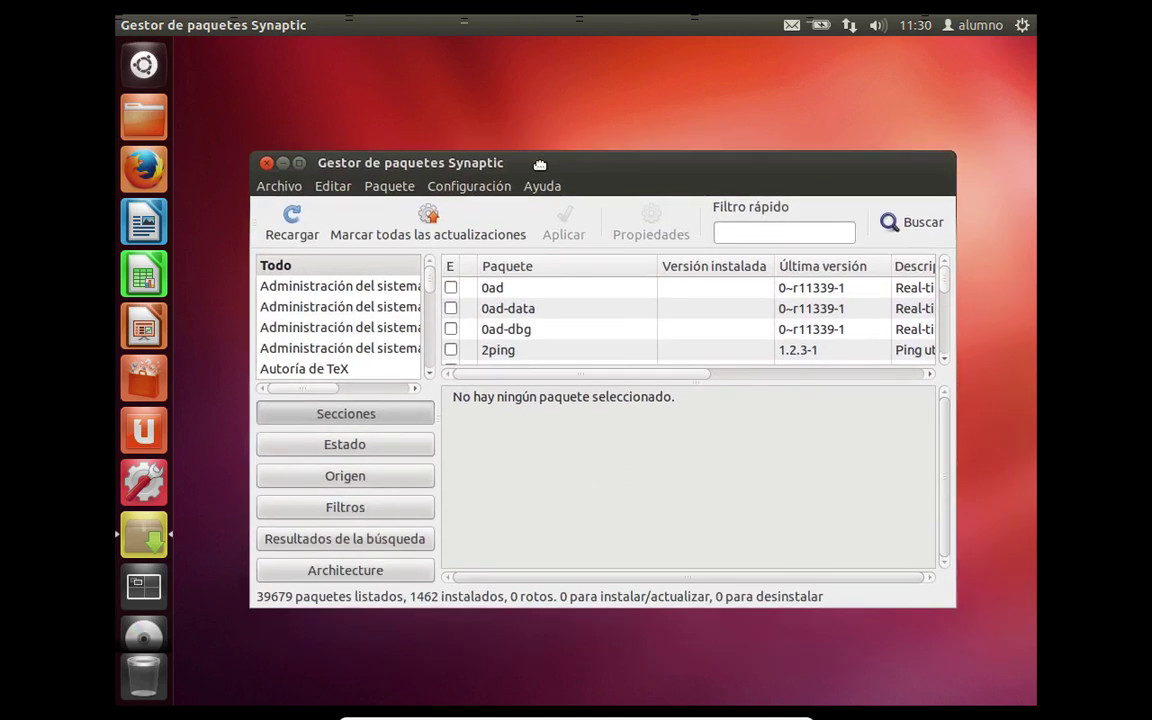
{"action": "left_click", "coordinate": [427, 216]}
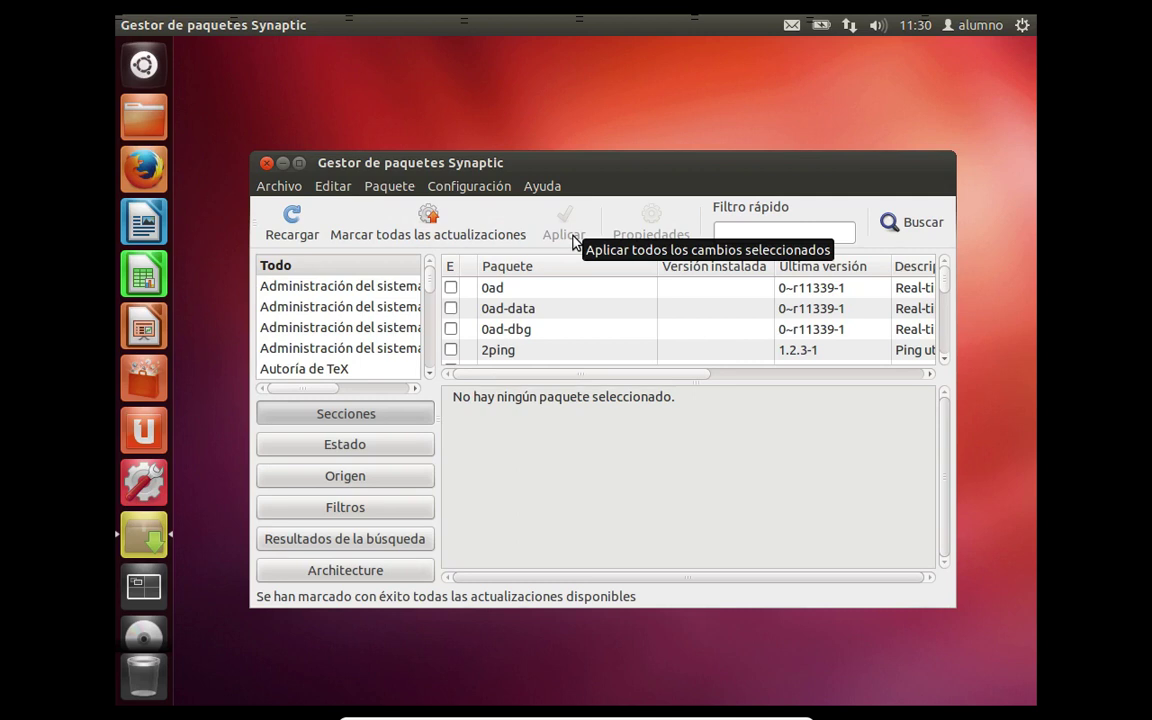
Close Synaptic and start Terminal from the Dash's Aplicaciones recientes
{"action": "left_click", "coordinate": [266, 163]}
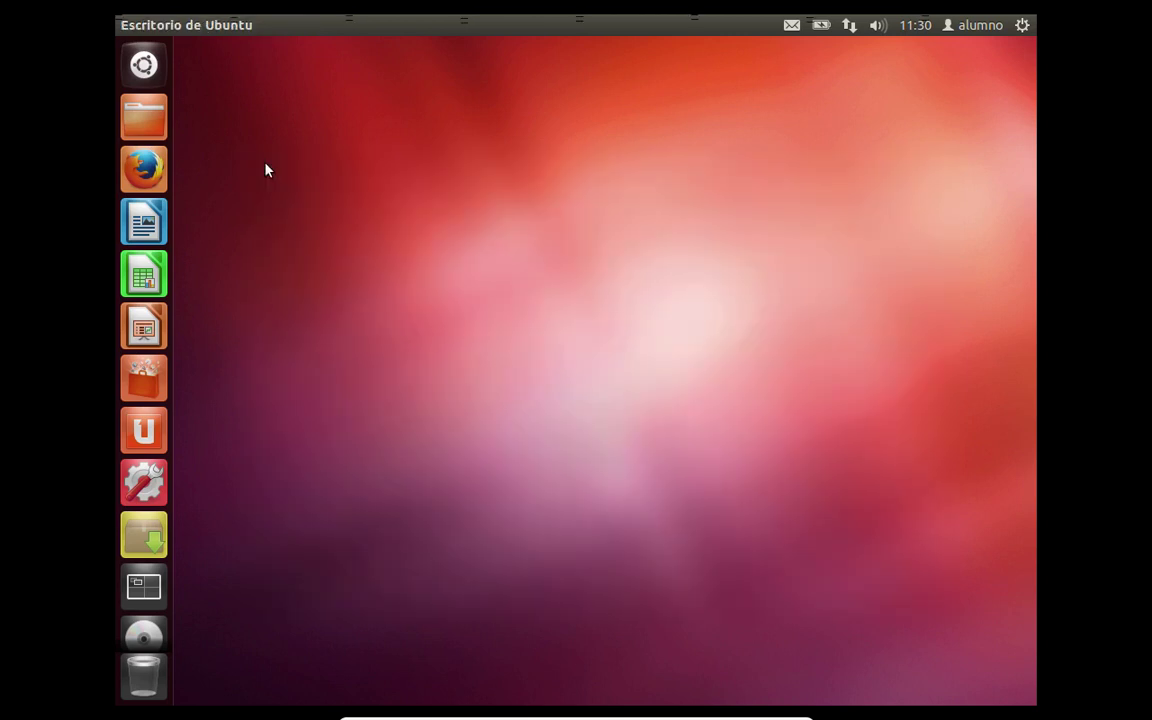
{"action": "left_click", "coordinate": [137, 66]}
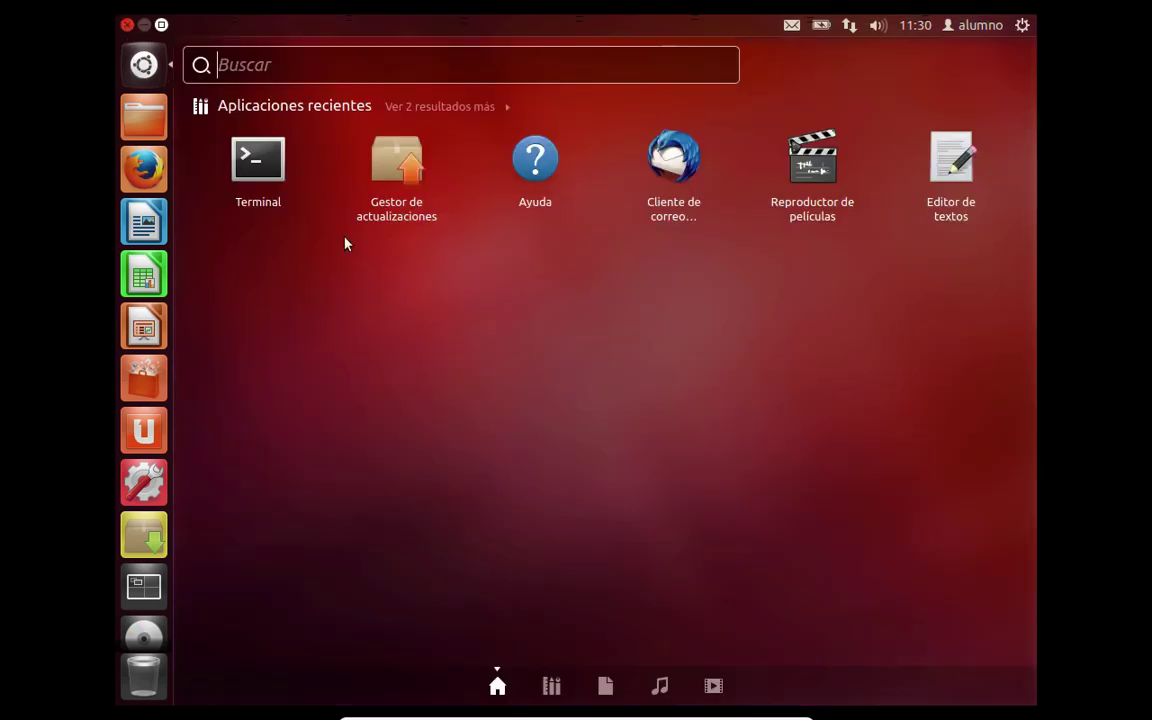
{"action": "left_click", "coordinate": [269, 174]}
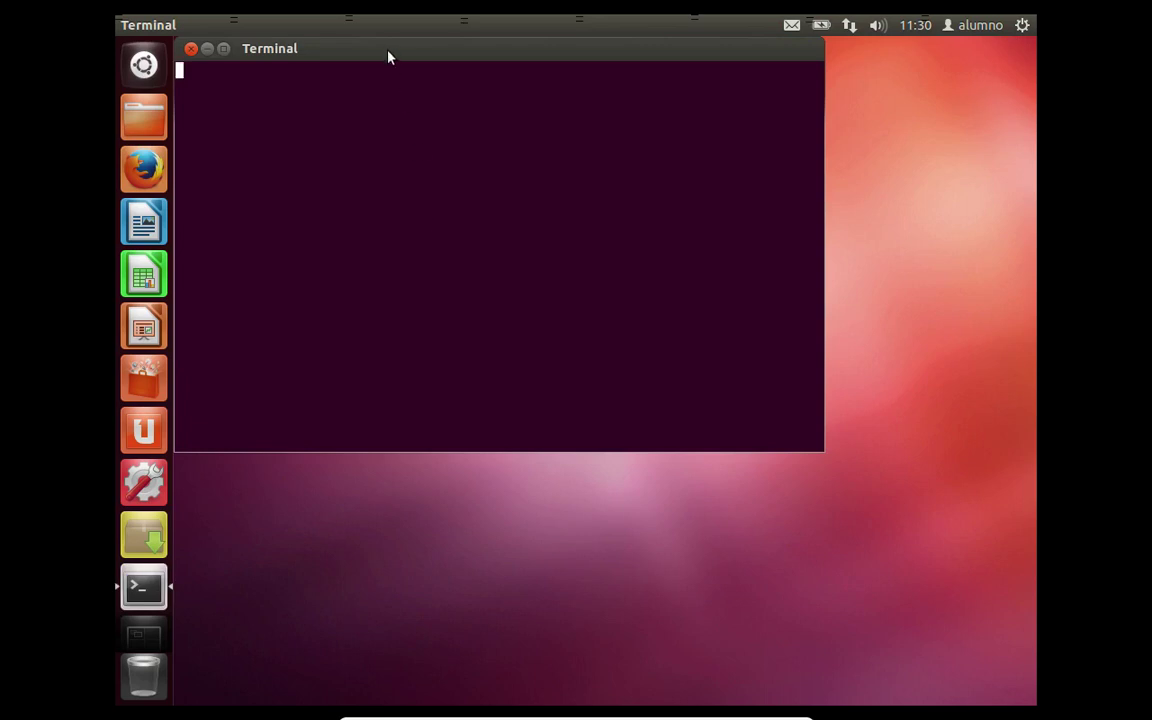
Centre the Terminal window and run 'sudo apt-get install aptitude'
{"action": "left_click_drag", "start_coordinate": [418, 52], "coordinate": [513, 150]}
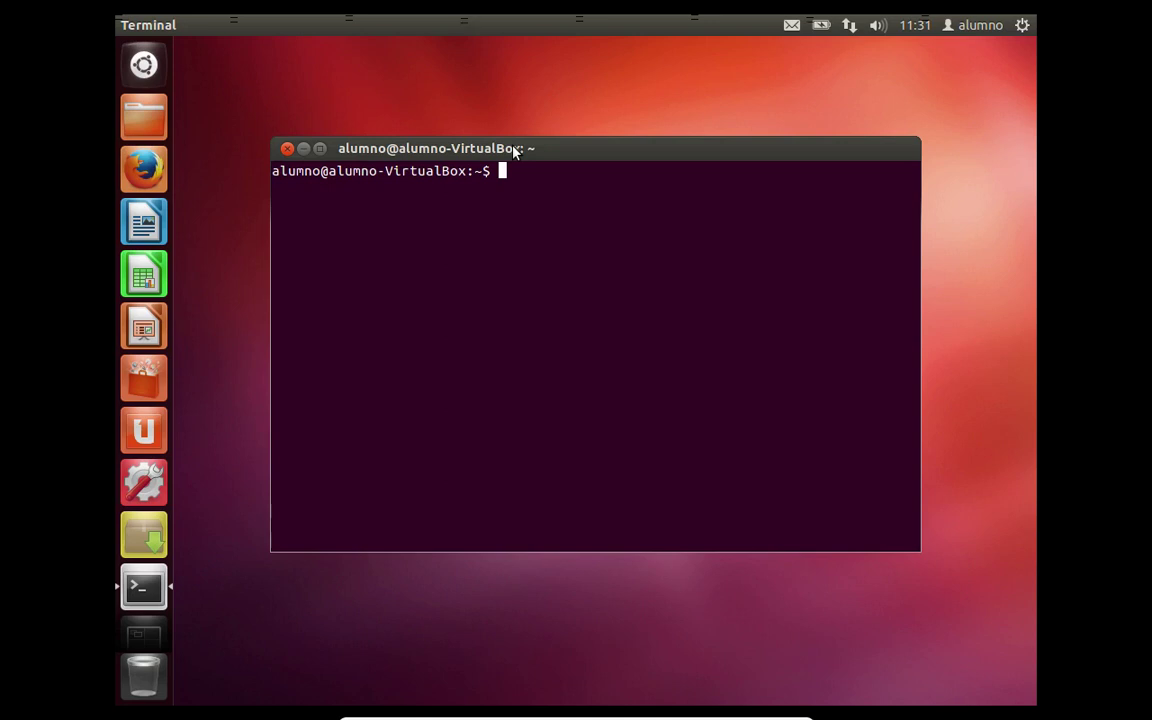
{"action": "type", "text": "sudo apt-get i"}
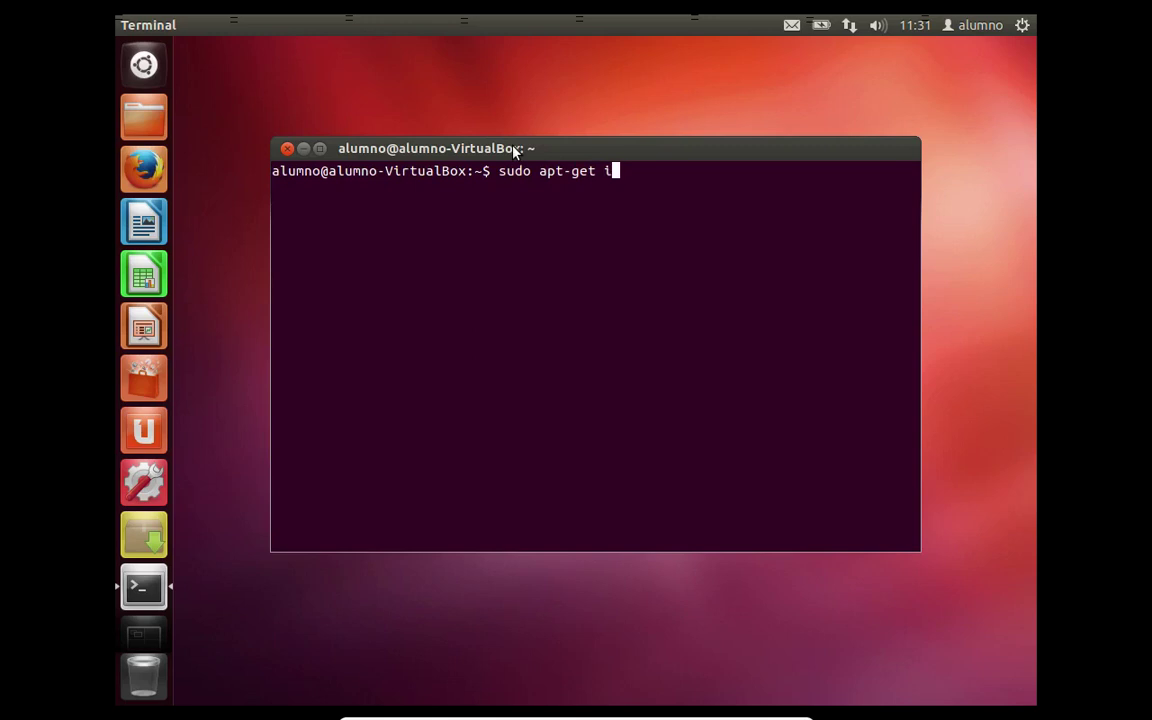
{"action": "type", "text": "nstall"}
{"action": "type", "text": "apti"}
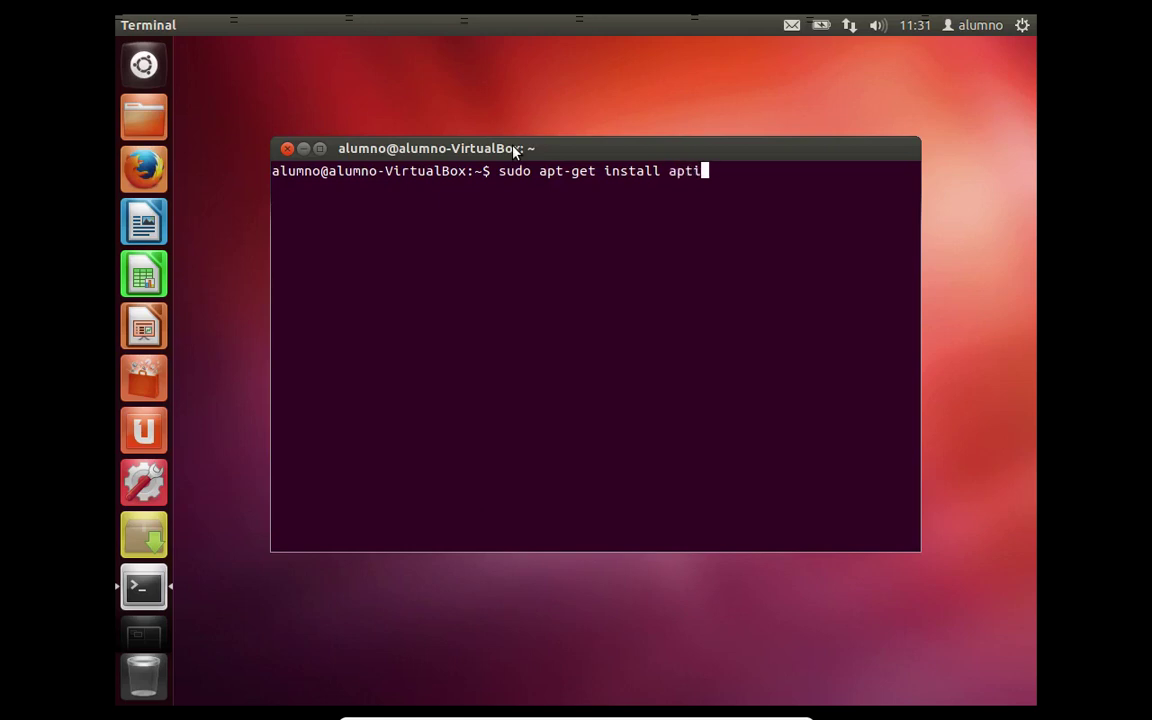
{"action": "type", "text": "tude"}
{"action": "key", "text": "Return"}
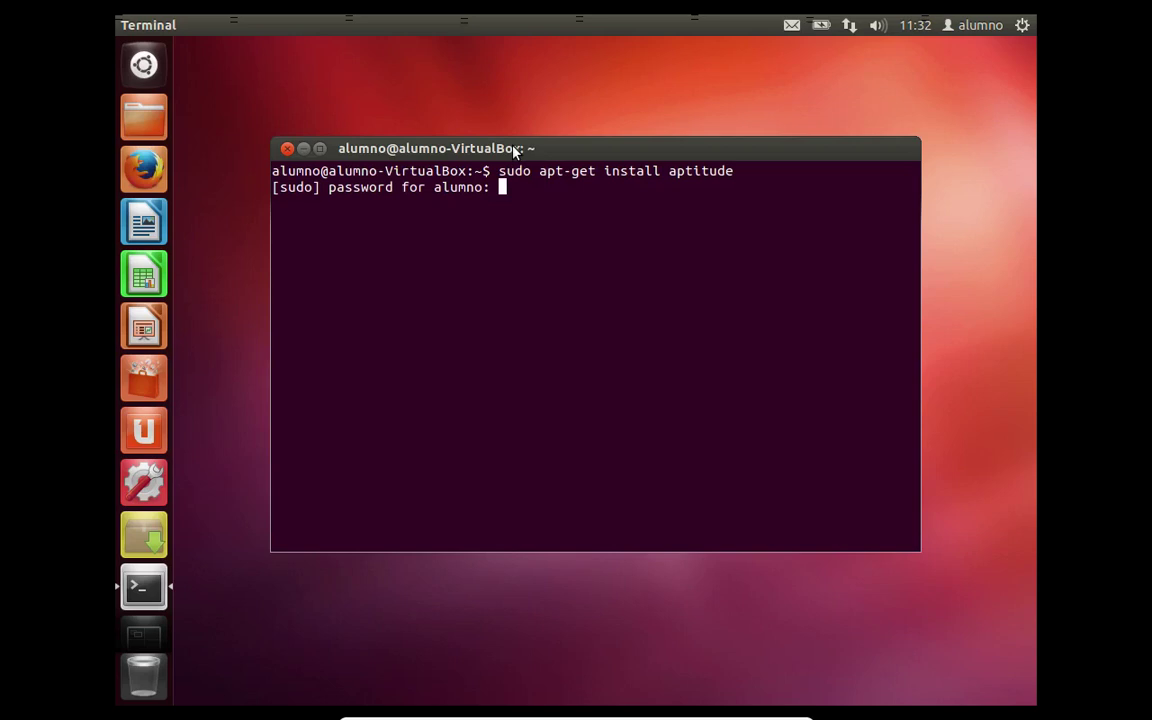
Submit the account password, then answer S to continue installing aptitude's 8 packages
{"action": "key", "text": "Return"}
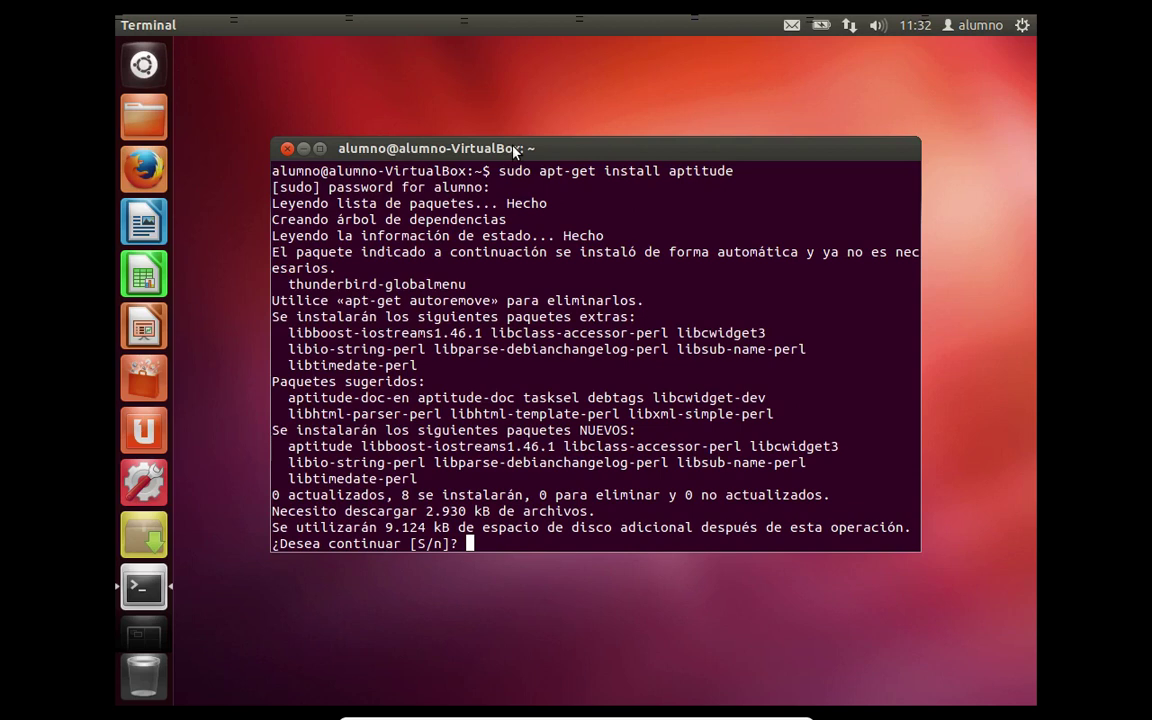
{"action": "type", "text": "S"}
{"action": "key", "text": "Return"}
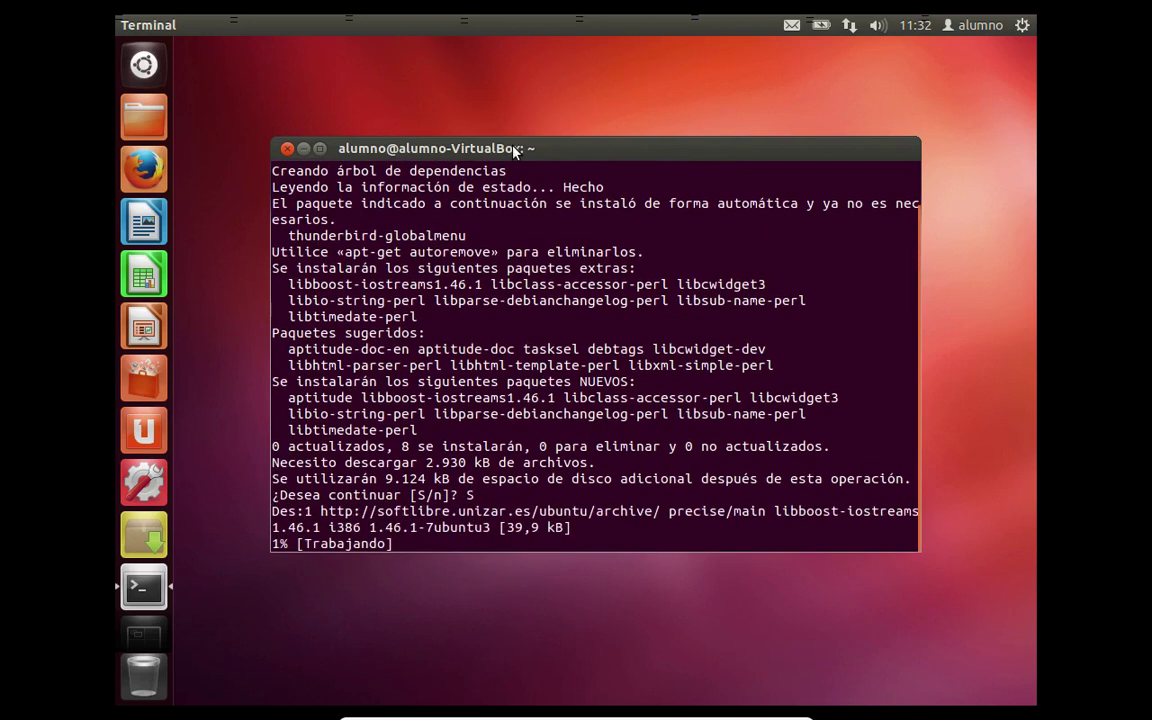